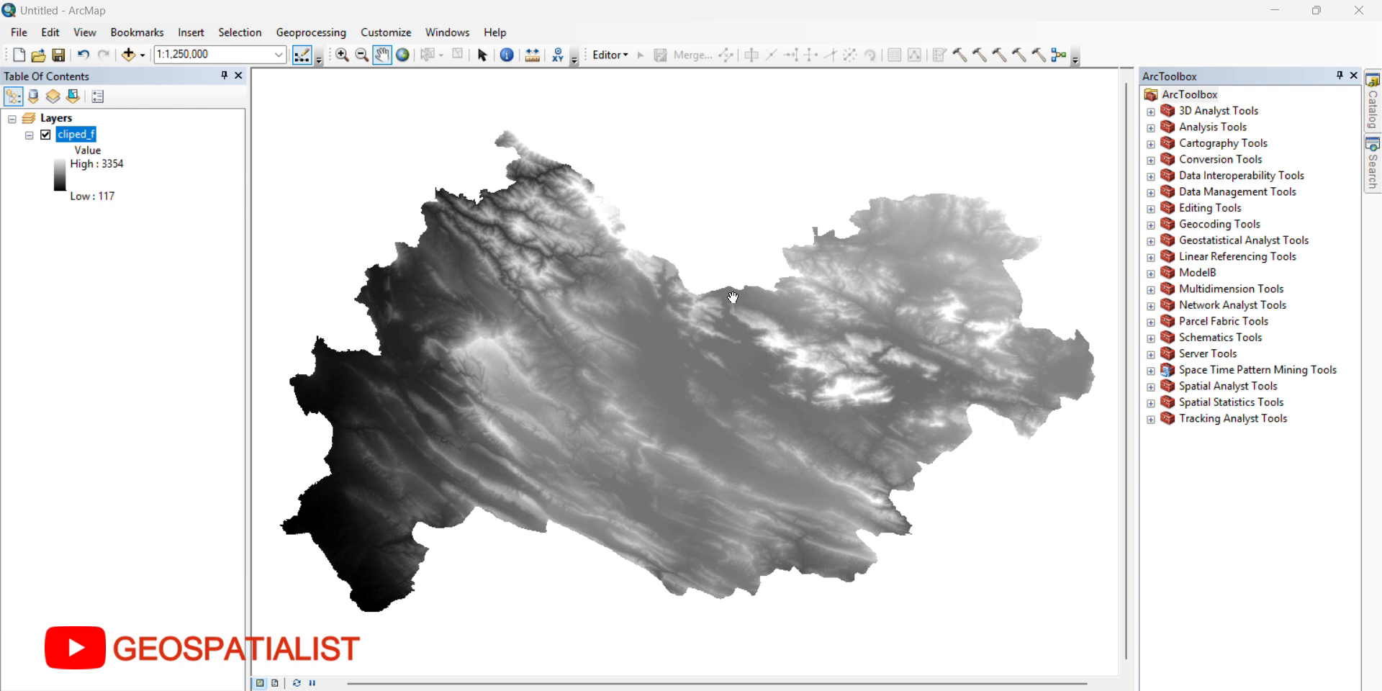
Step: Create a new toolbox named test1 in the Test folder and add it to ArcToolbox
right_click(1192, 454)
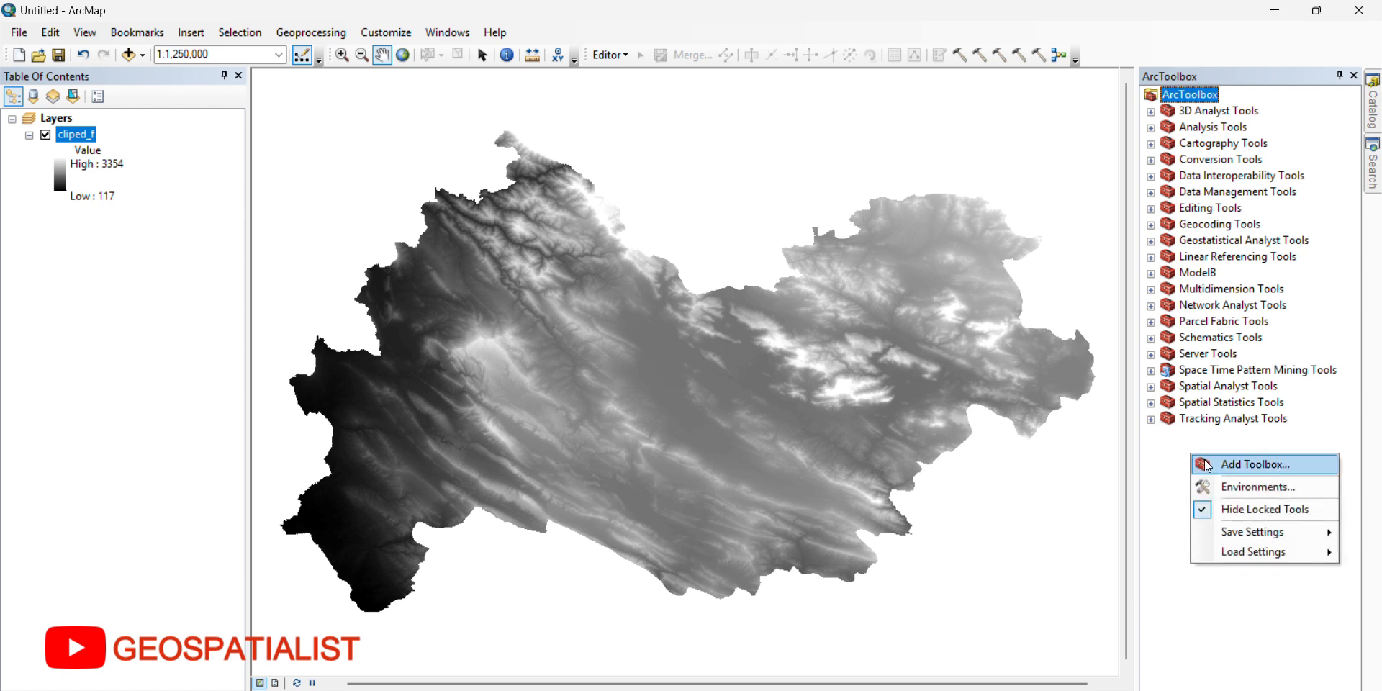
left_click(1252, 466)
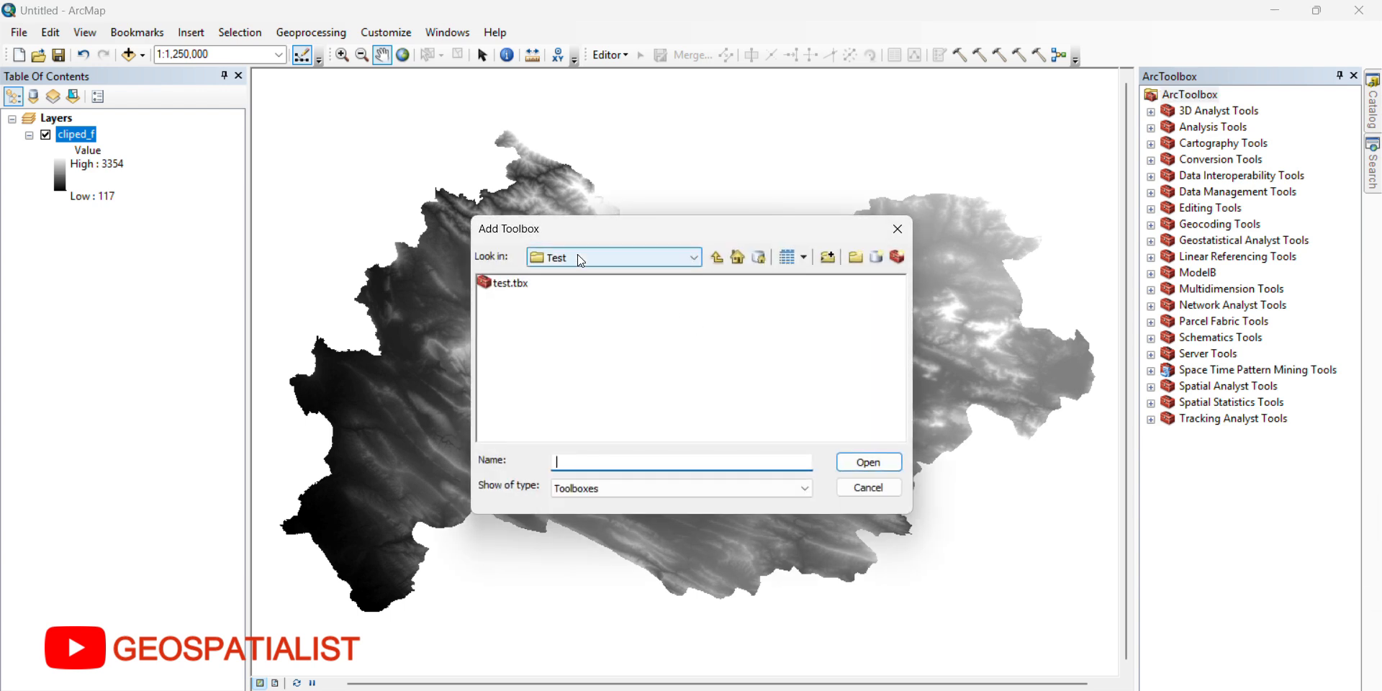
left_click_drag(595, 231, 536, 207)
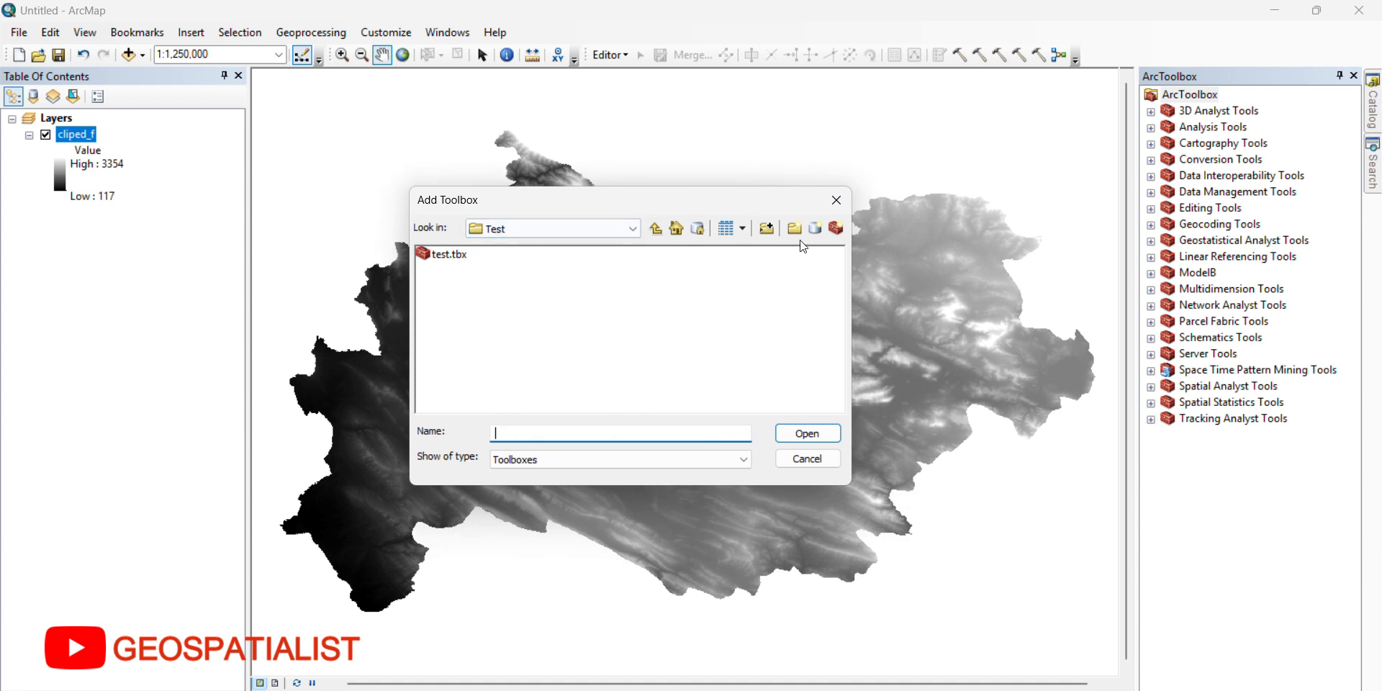
left_click(839, 234)
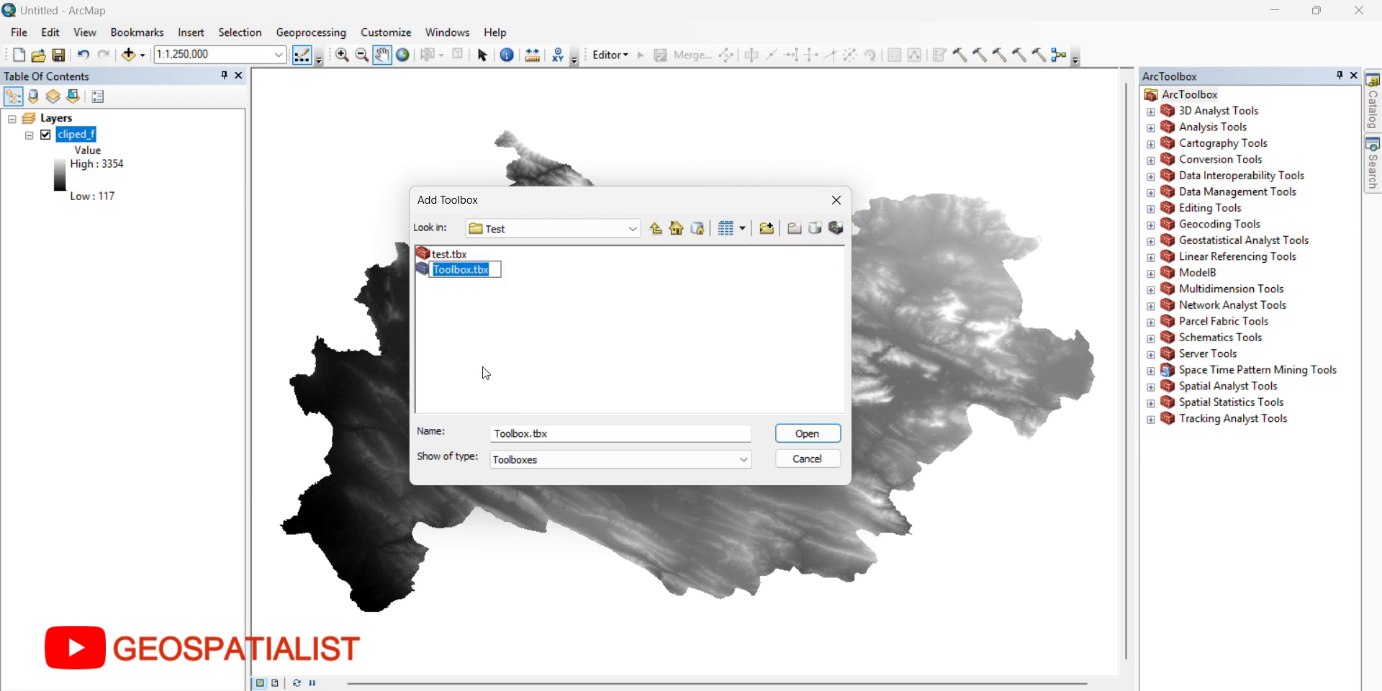
type("t")
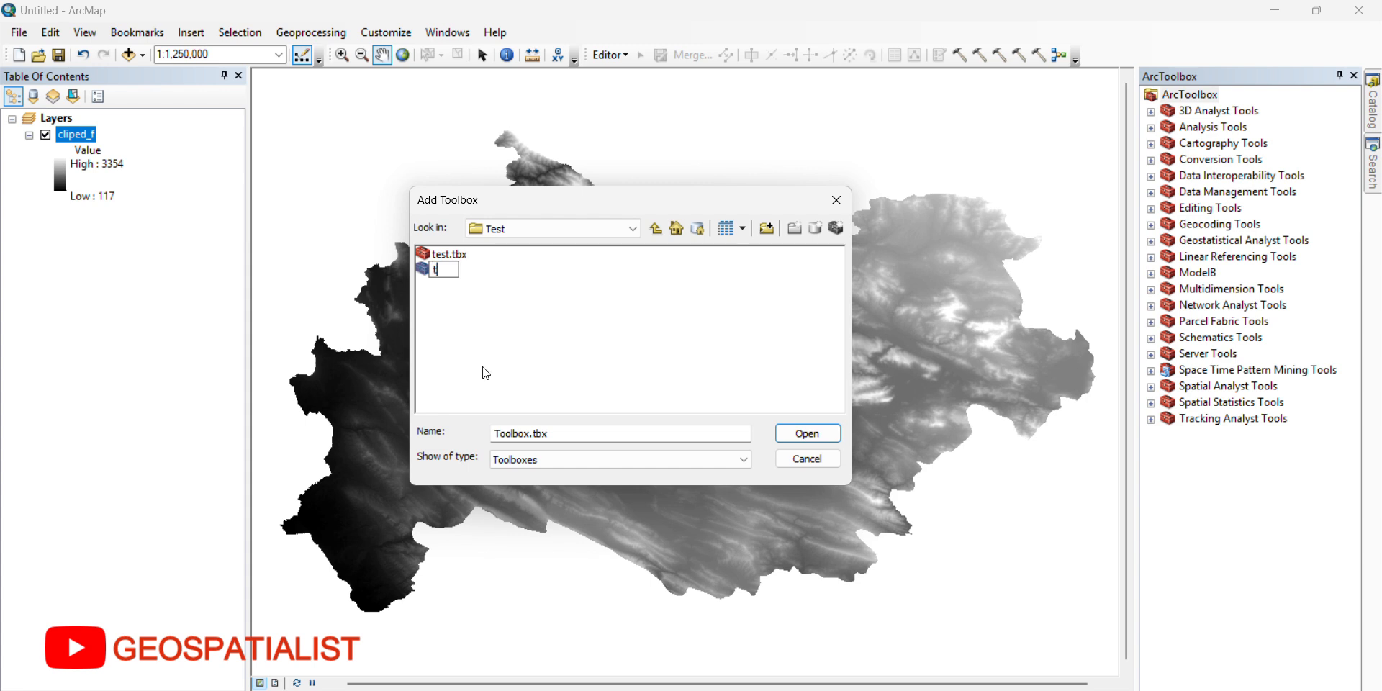
type("est")
key("Return")
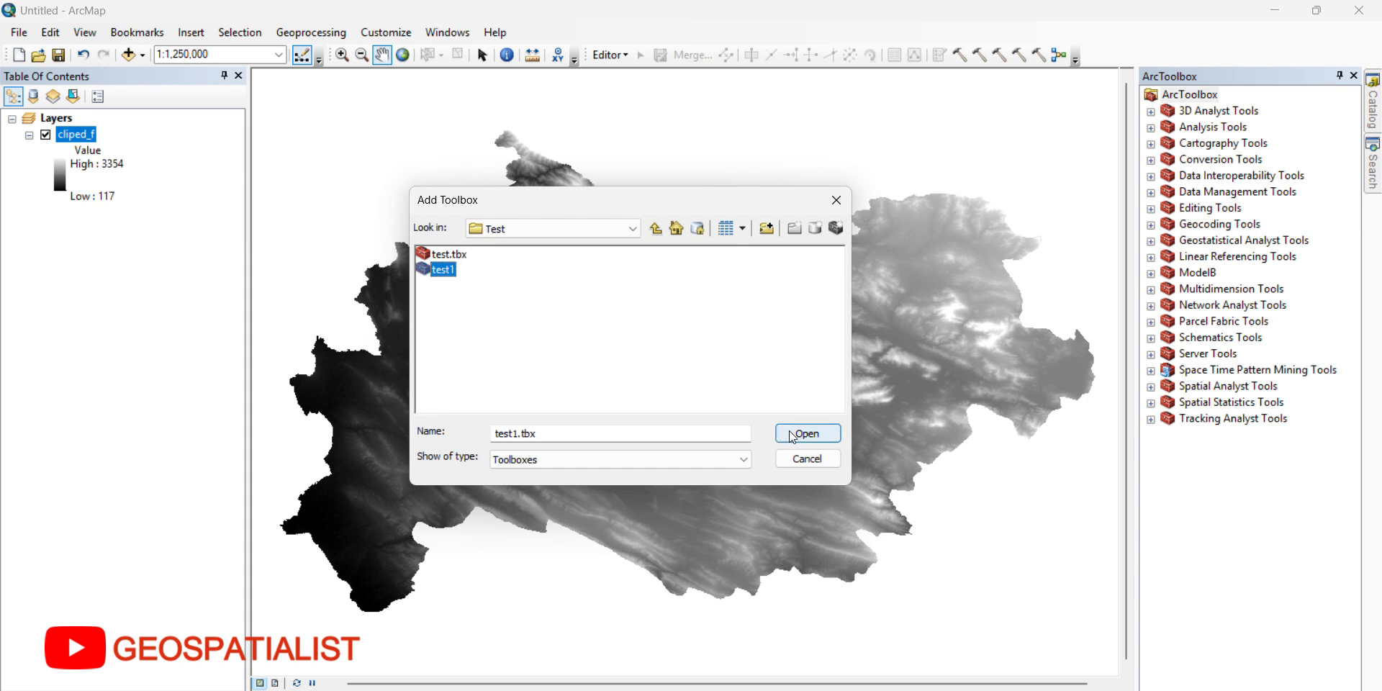
key("Return")
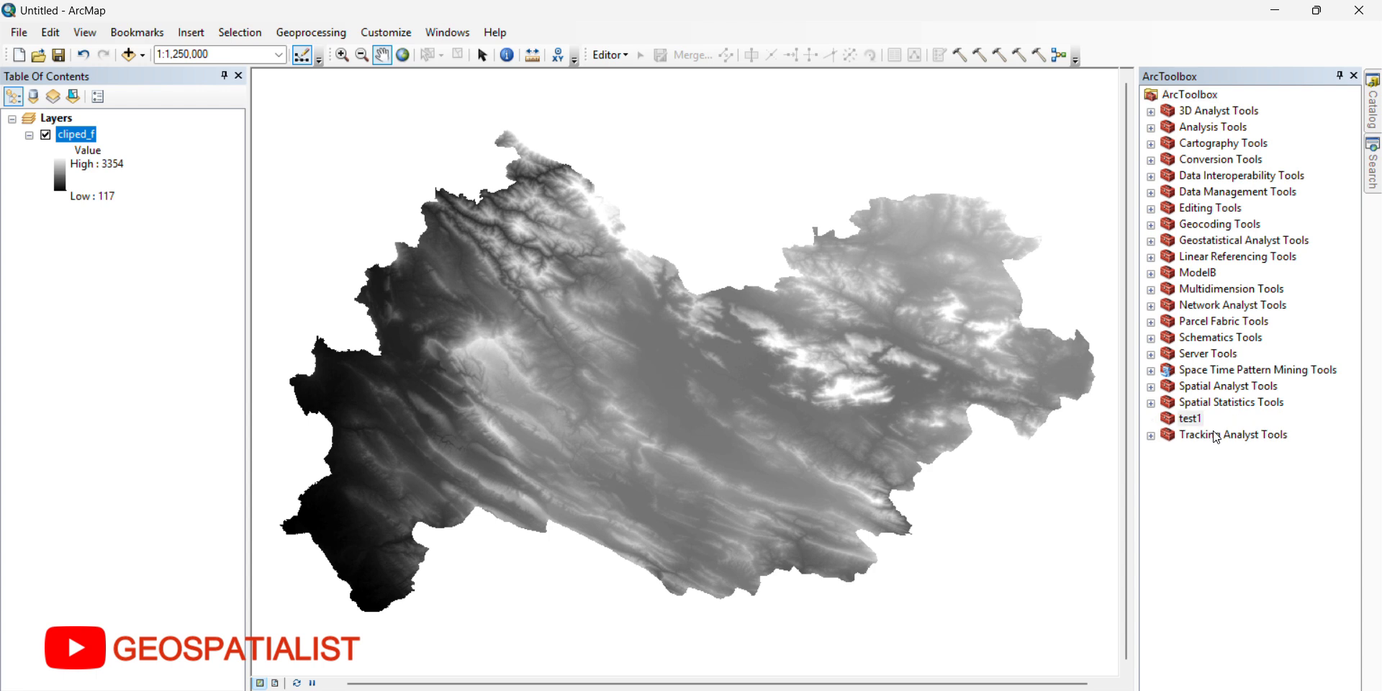
Step: Create a new model inside the test1 toolbox and save it
left_click(1189, 419)
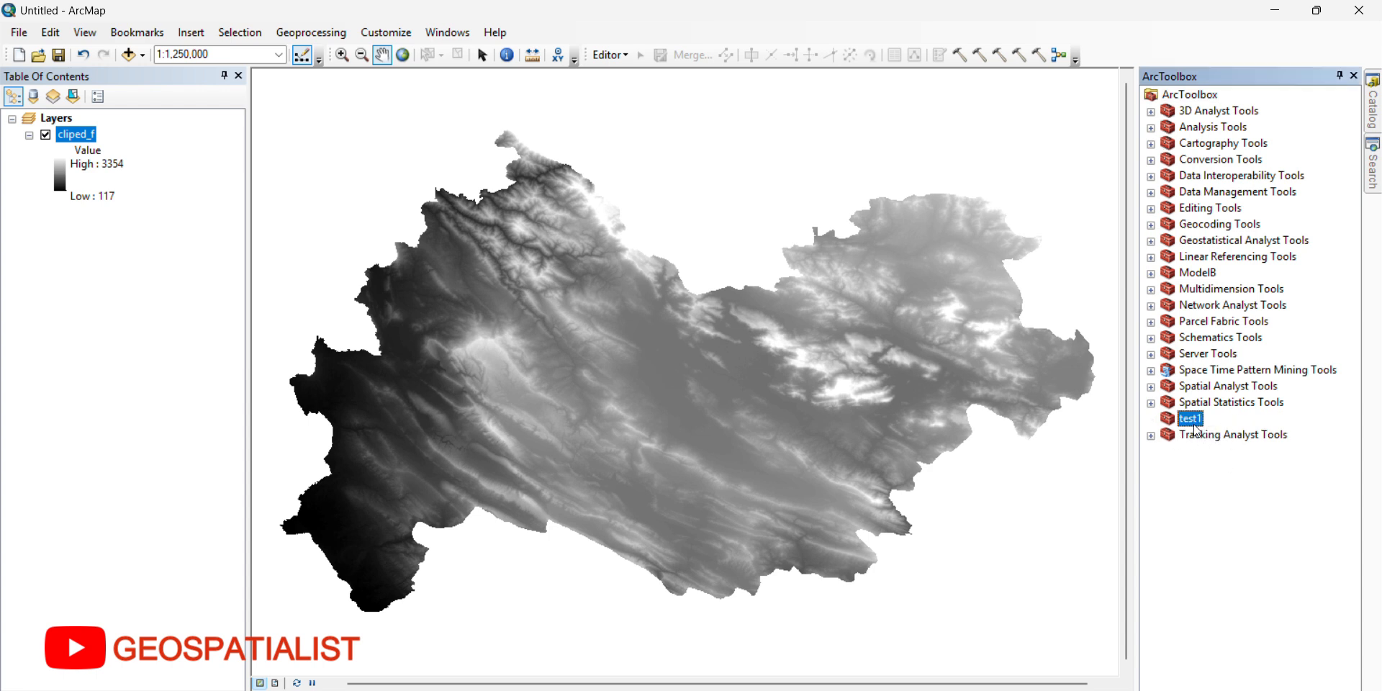
right_click(1189, 421)
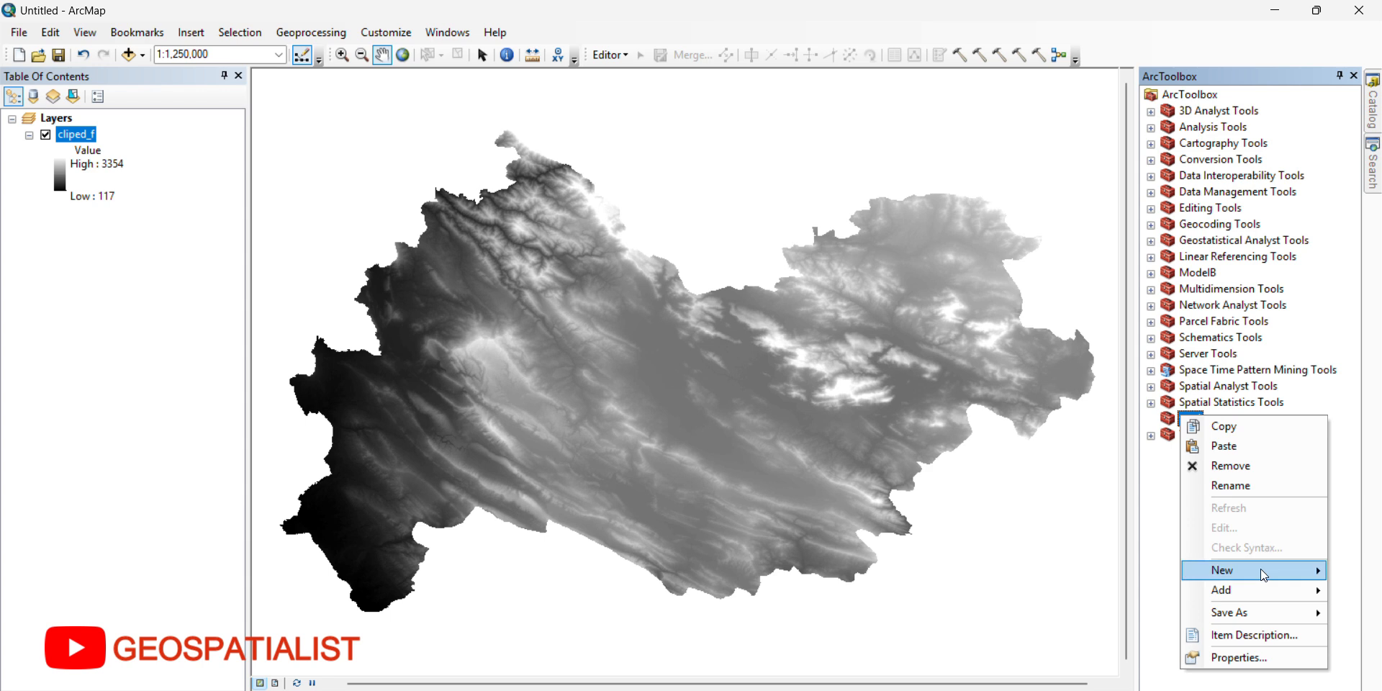
mouse_move(1265, 575)
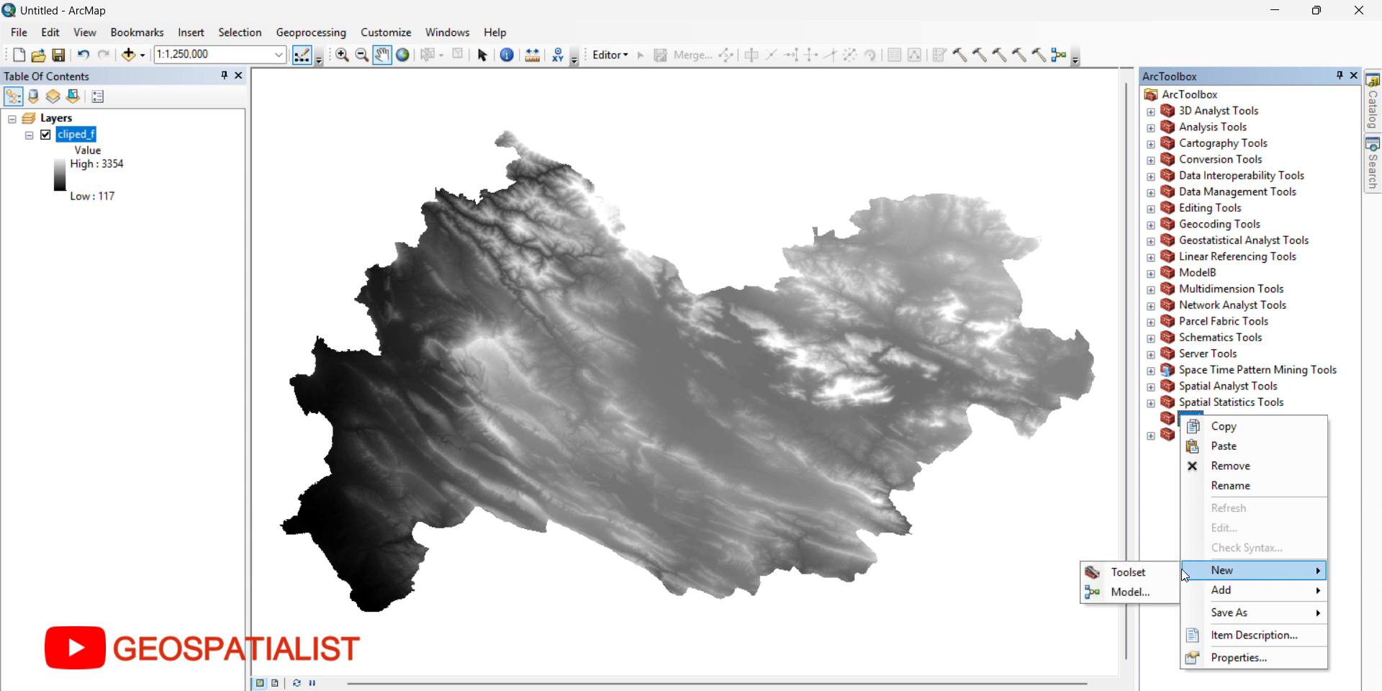
left_click(1139, 592)
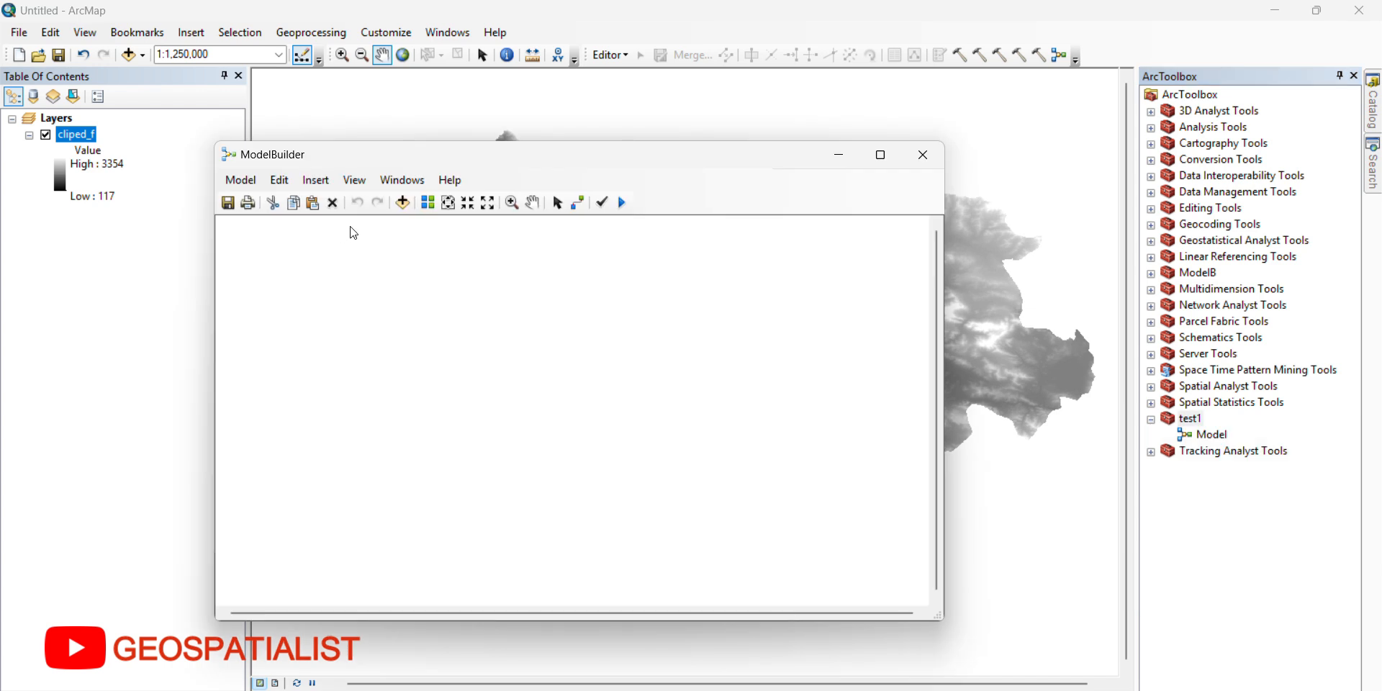
left_click(229, 204)
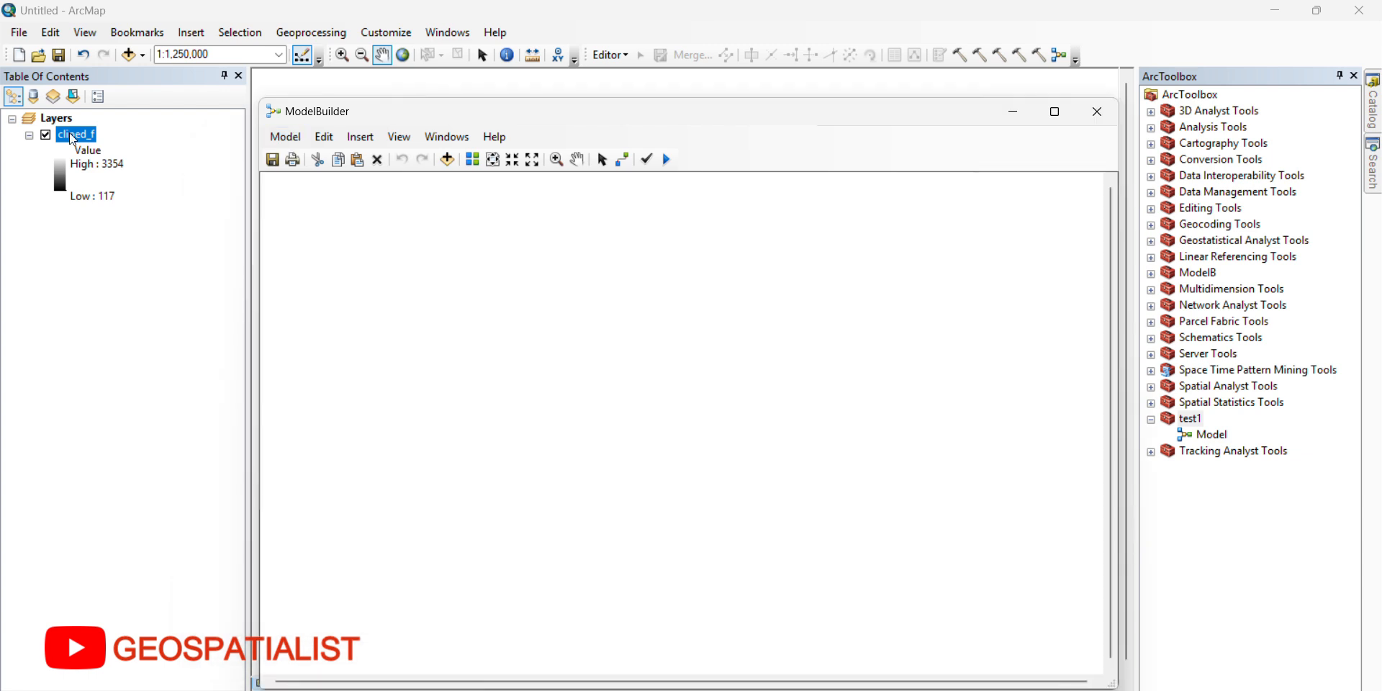
Step: Add the cliped_f raster to the model and place the Hydrology Fill tool beside it
left_click_drag(77, 135, 378, 269)
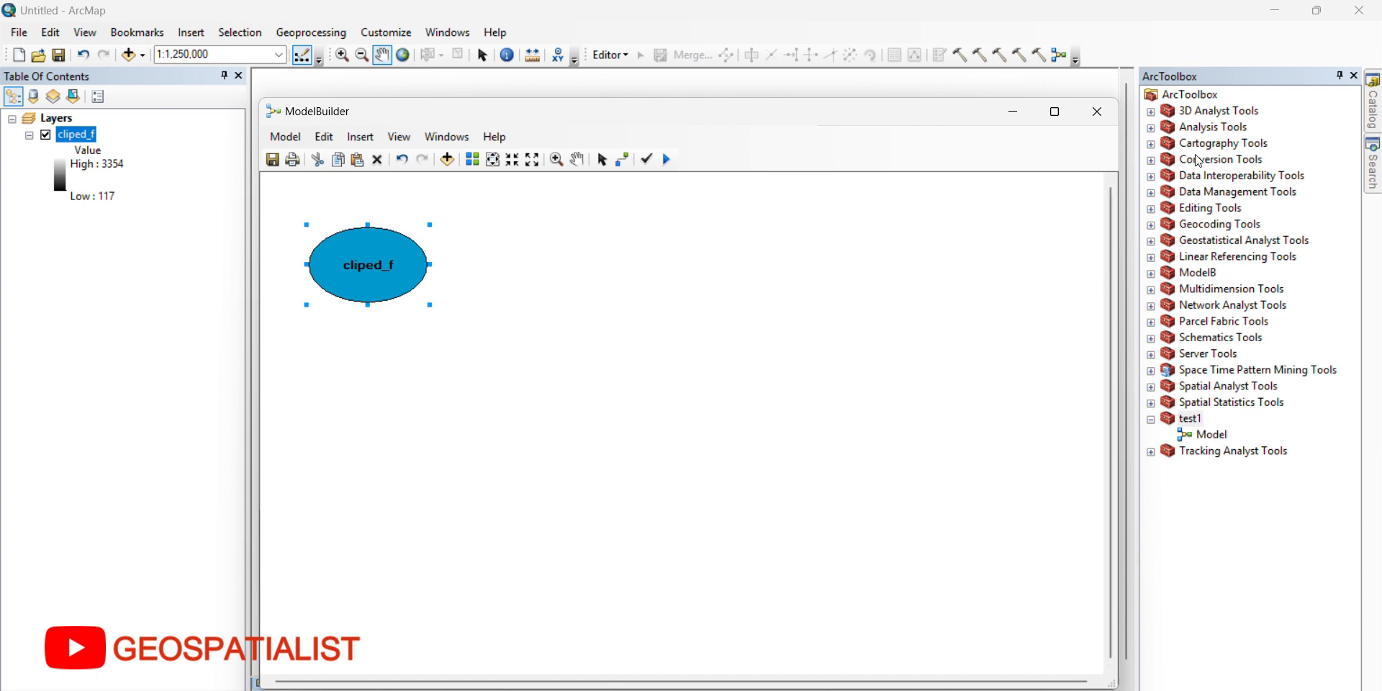
left_click(1151, 386)
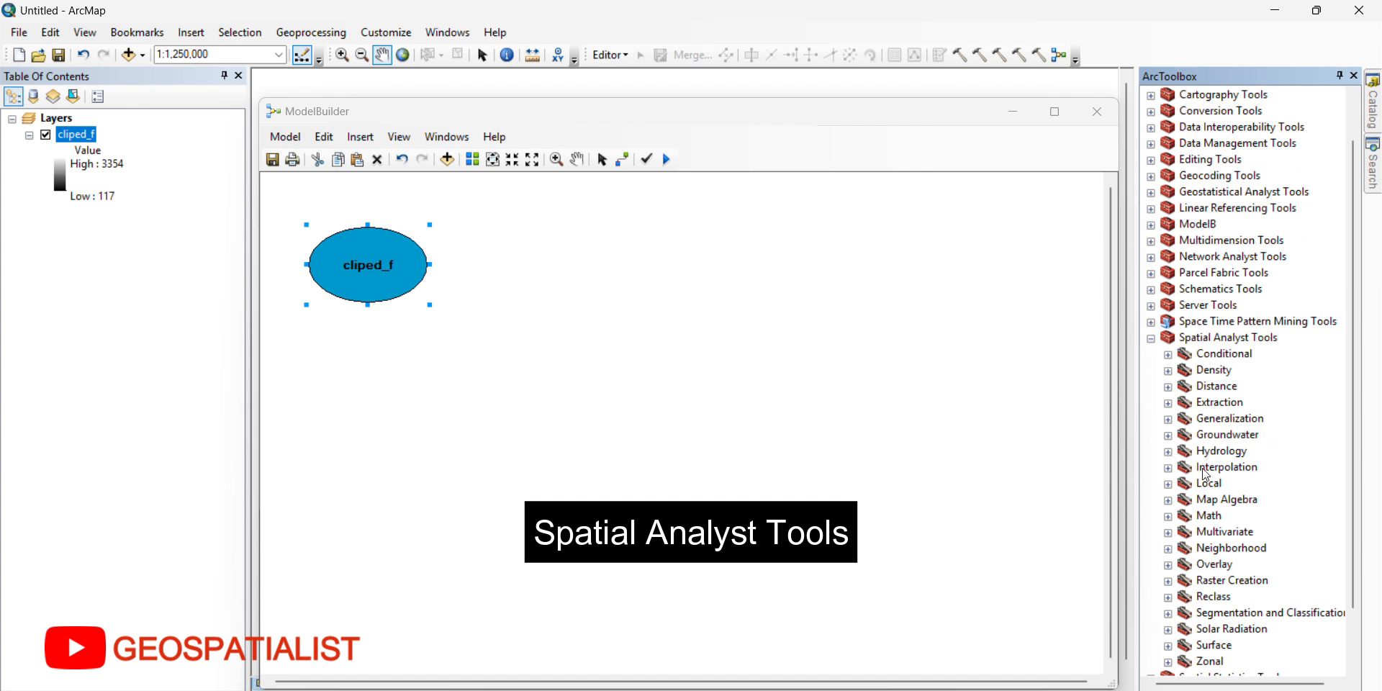
left_click(1169, 452)
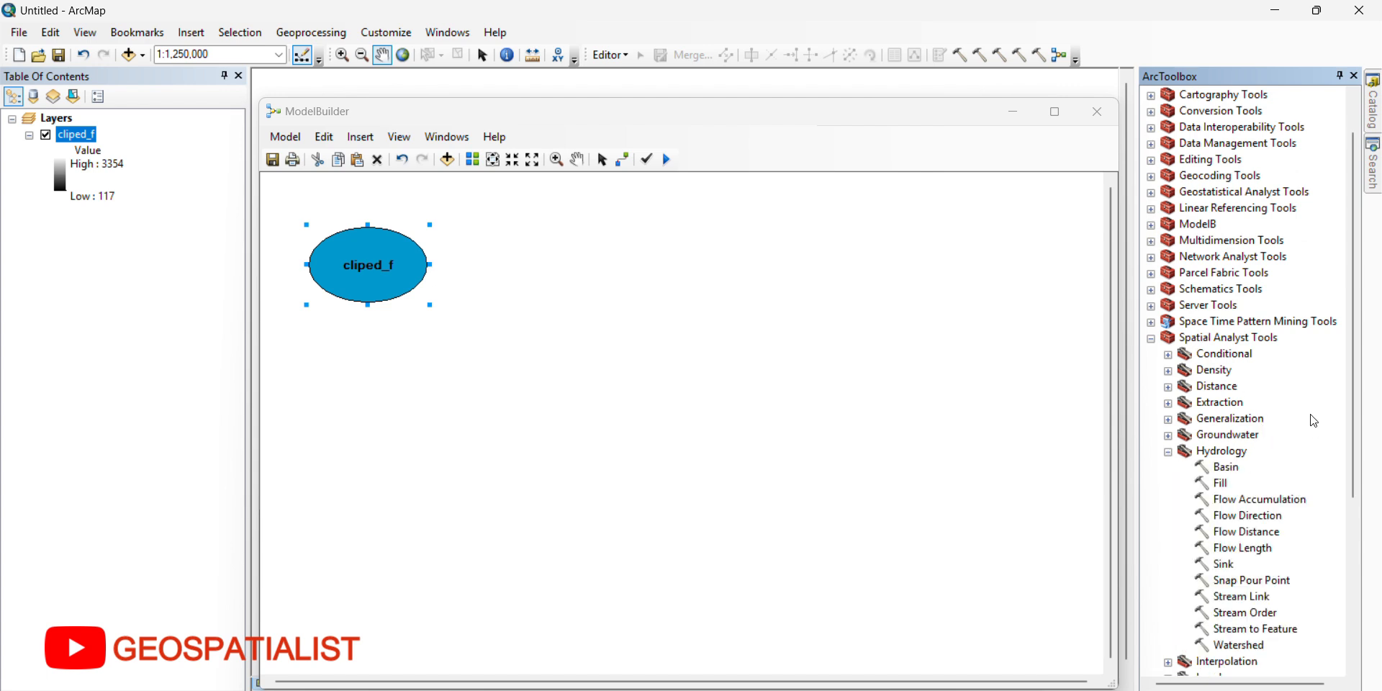
scroll(1296, 425, "down", 1)
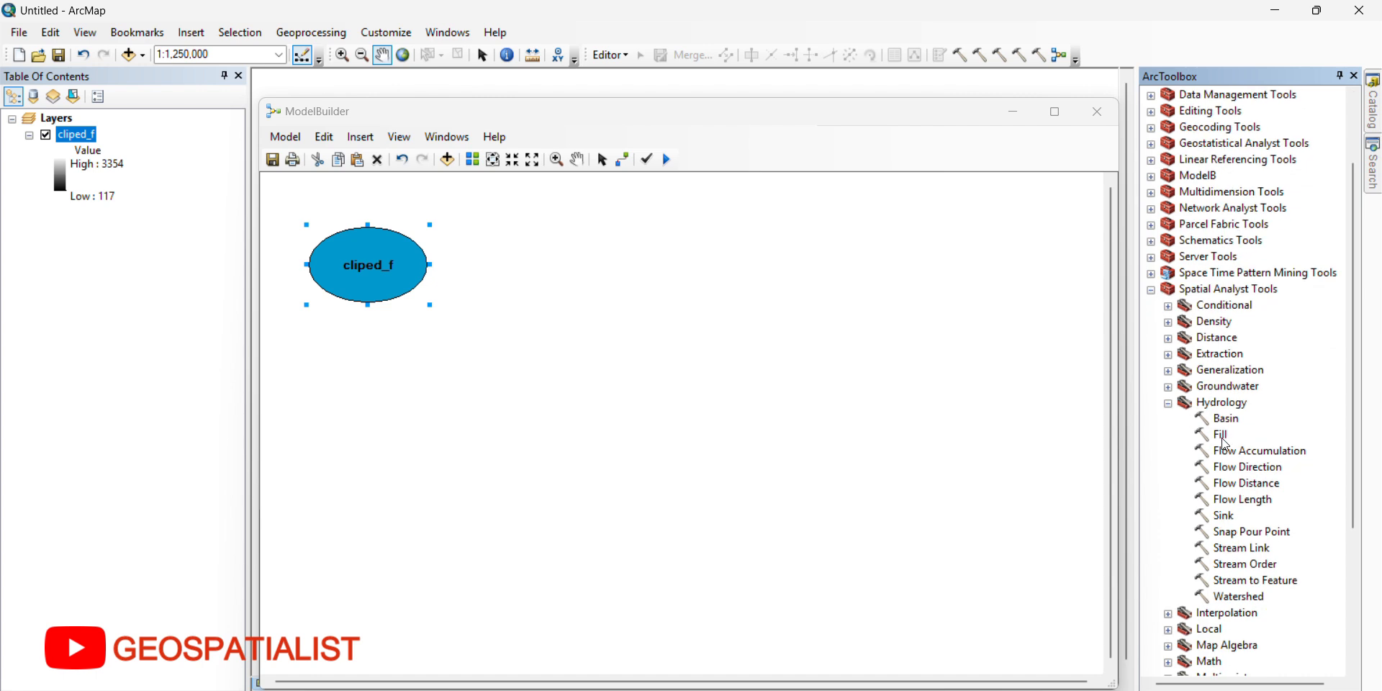
left_click(1223, 437)
left_click_drag(1222, 439, 528, 272)
Step: Connect cliped_f to the Fill tool as its input surface raster
left_click(623, 160)
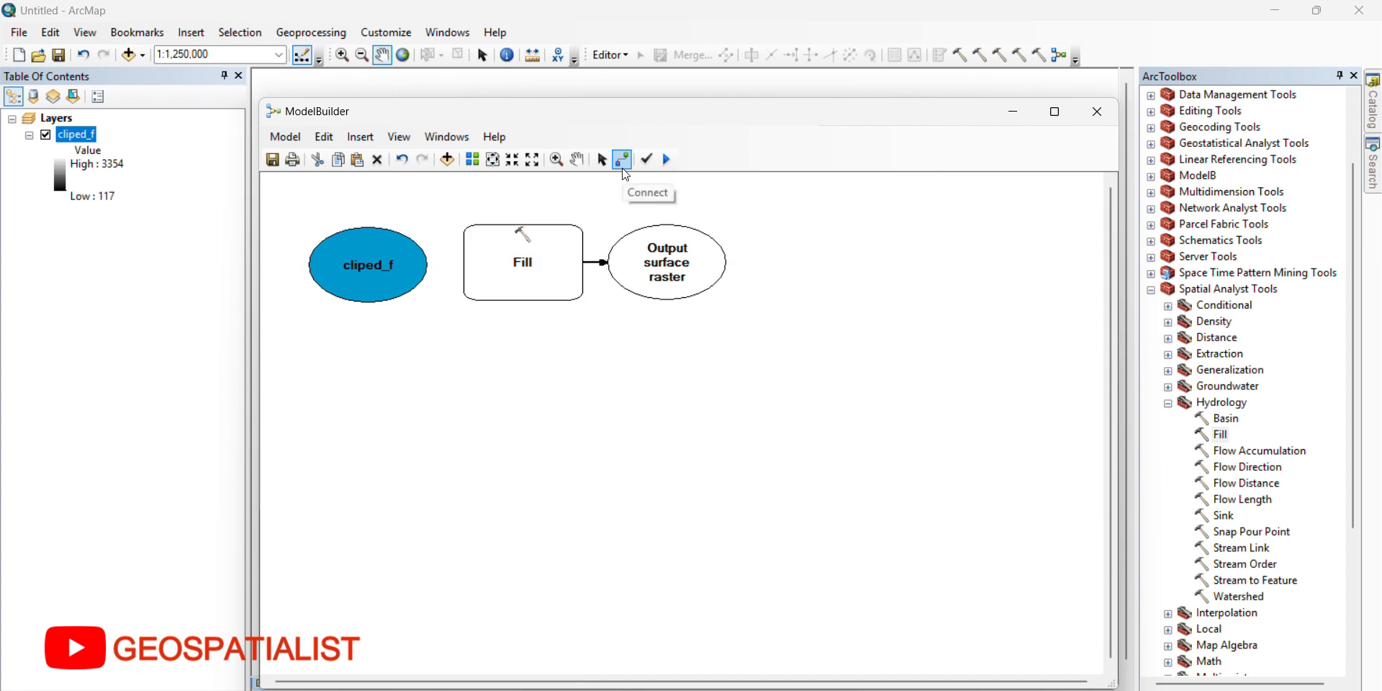
left_click(392, 265)
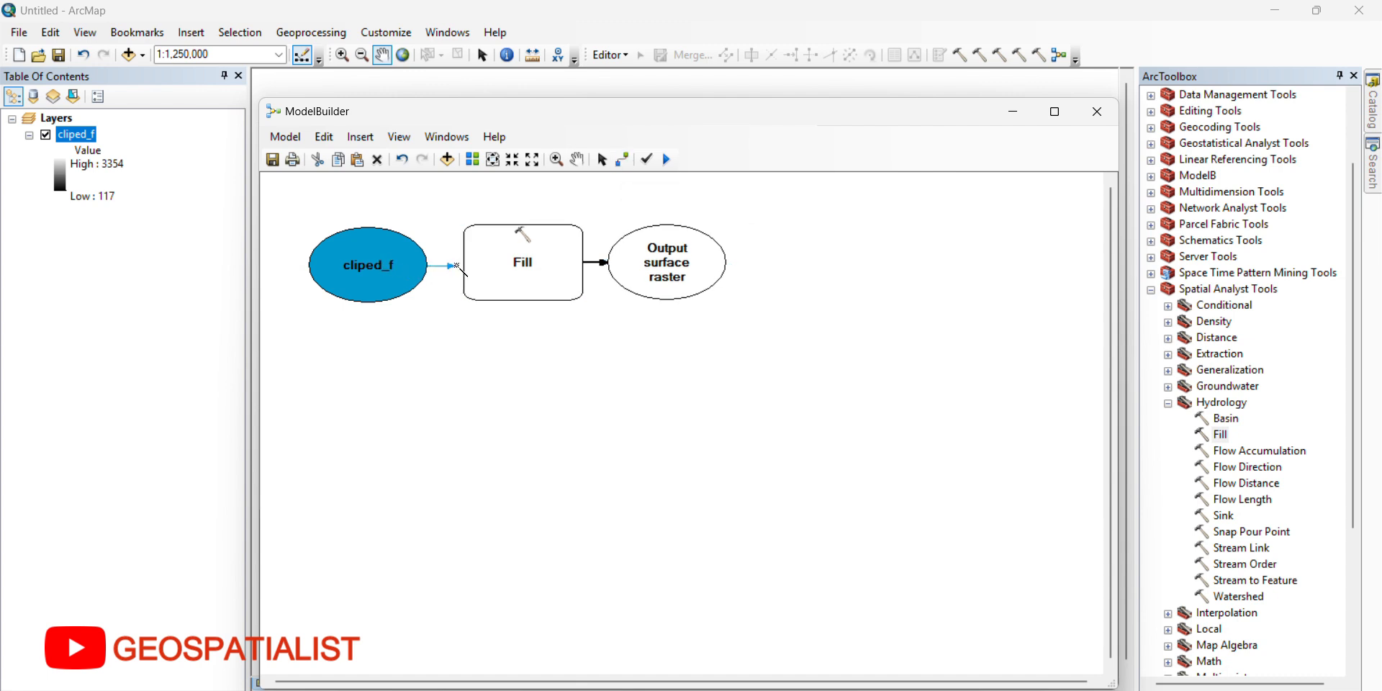
left_click(516, 272)
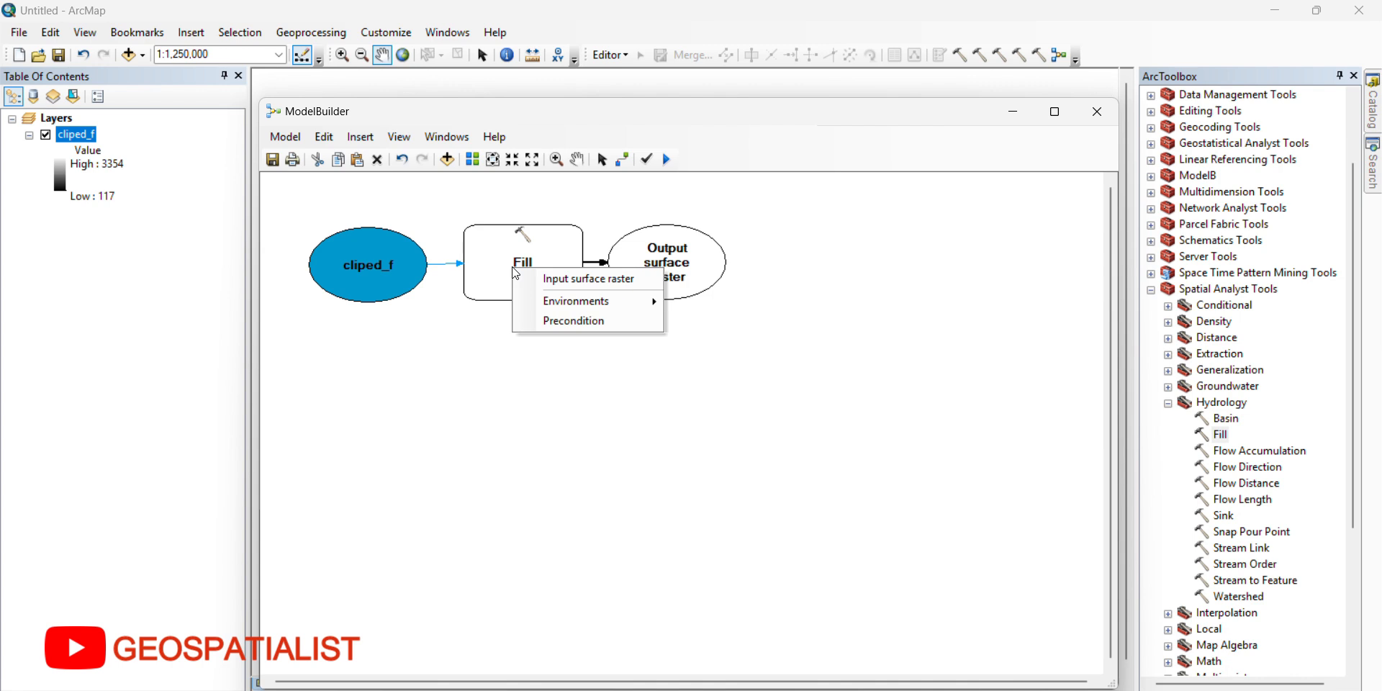
left_click(576, 278)
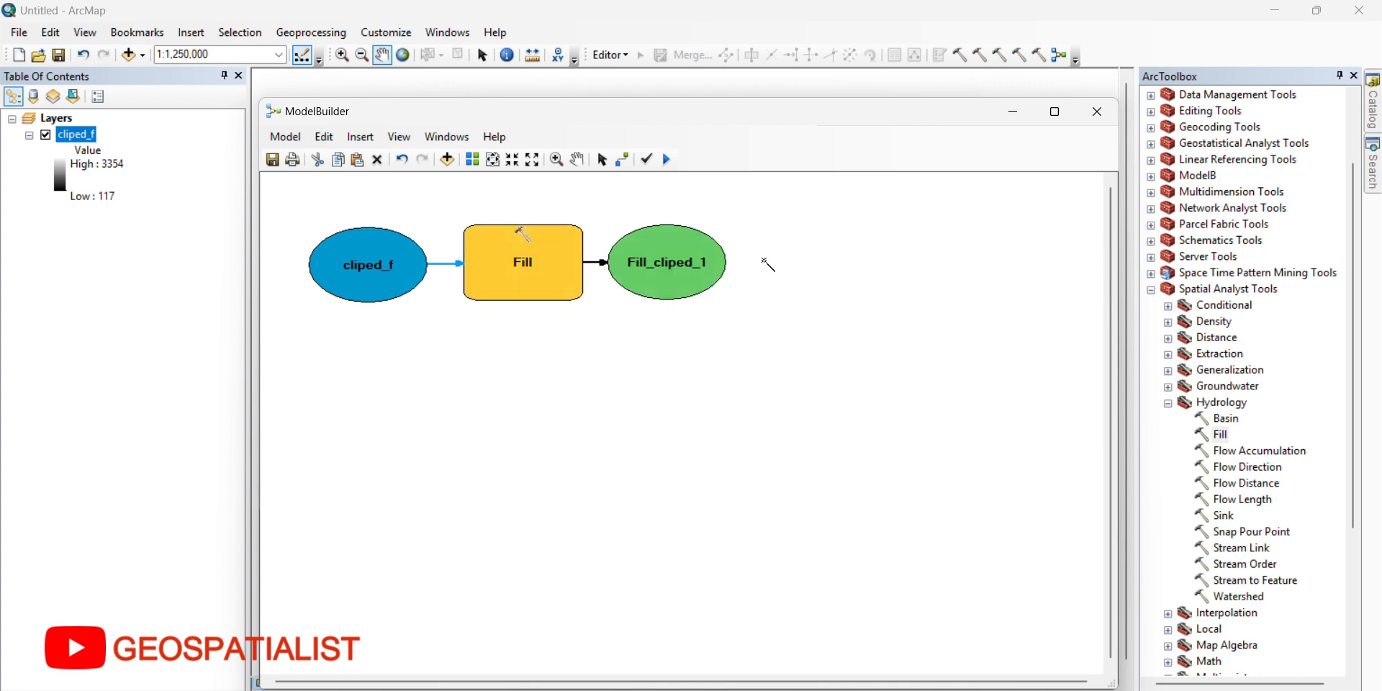
Step: Add the Flow Direction tool below Fill and connect the Fill output to it as the input surface raster
left_click(1248, 468)
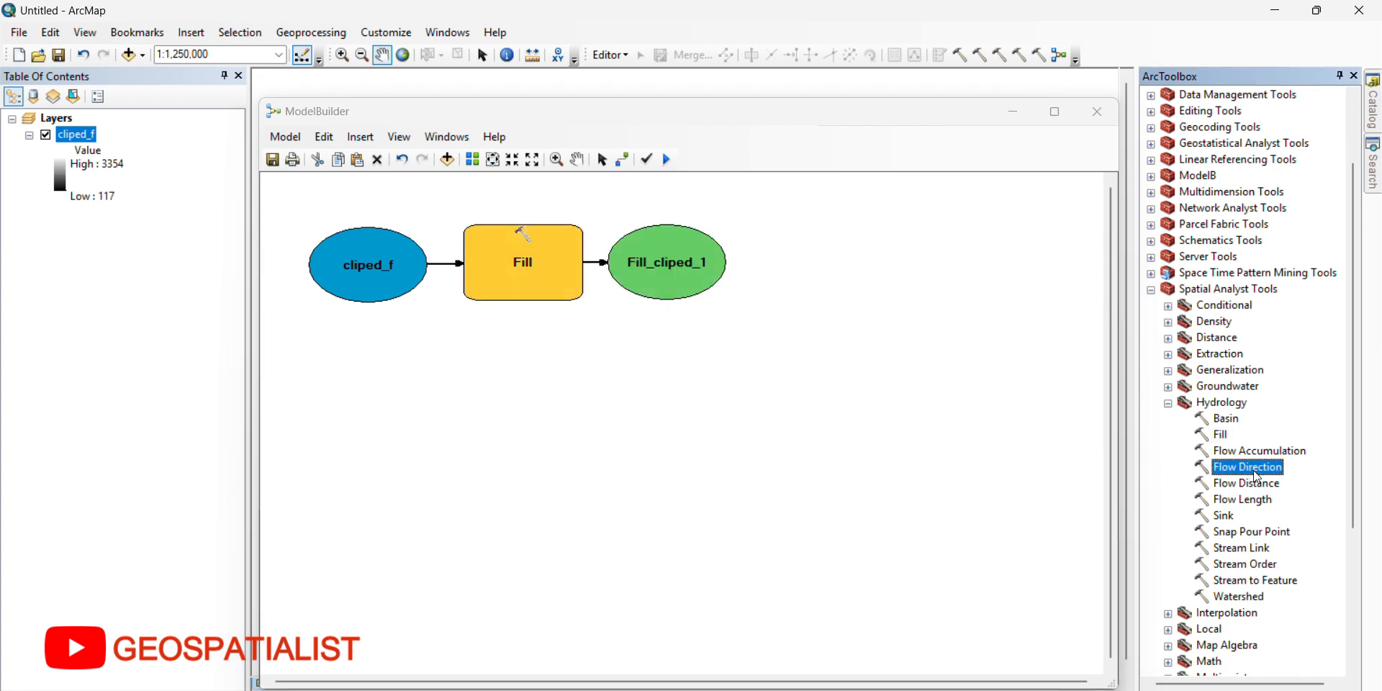
left_click_drag(1244, 475, 537, 374)
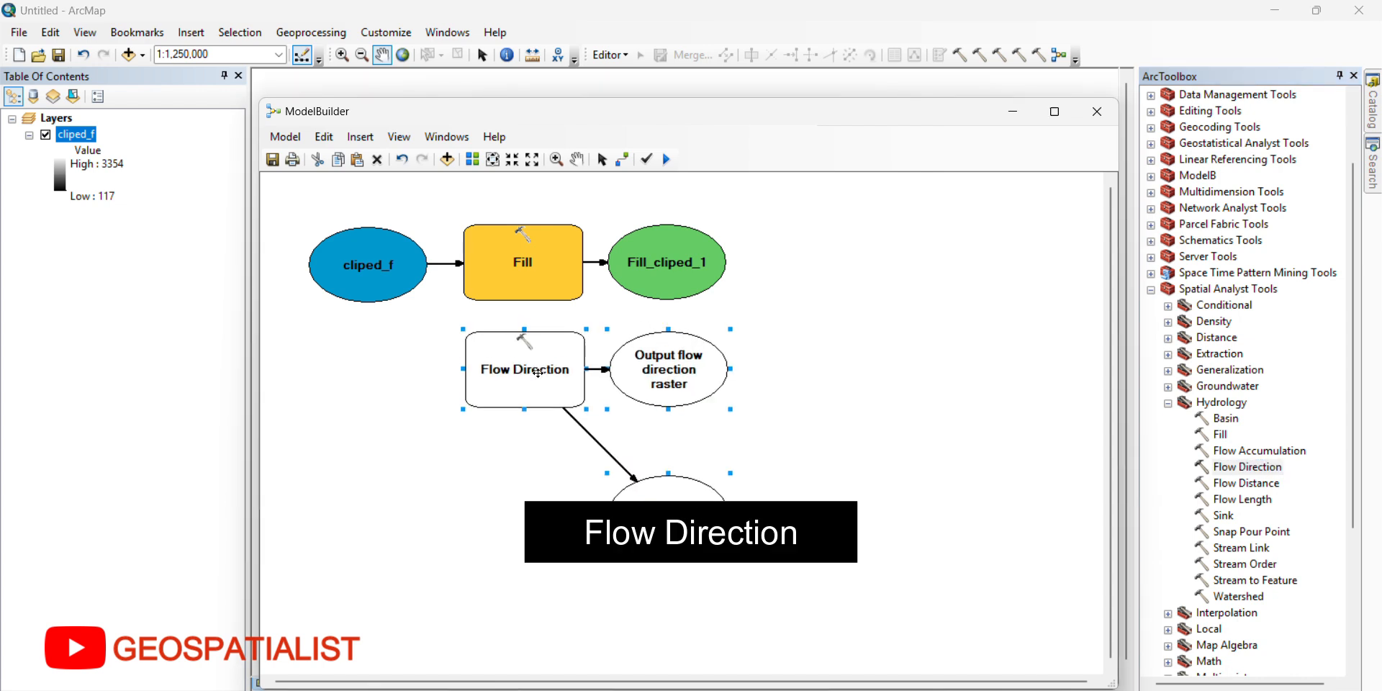
left_click(623, 160)
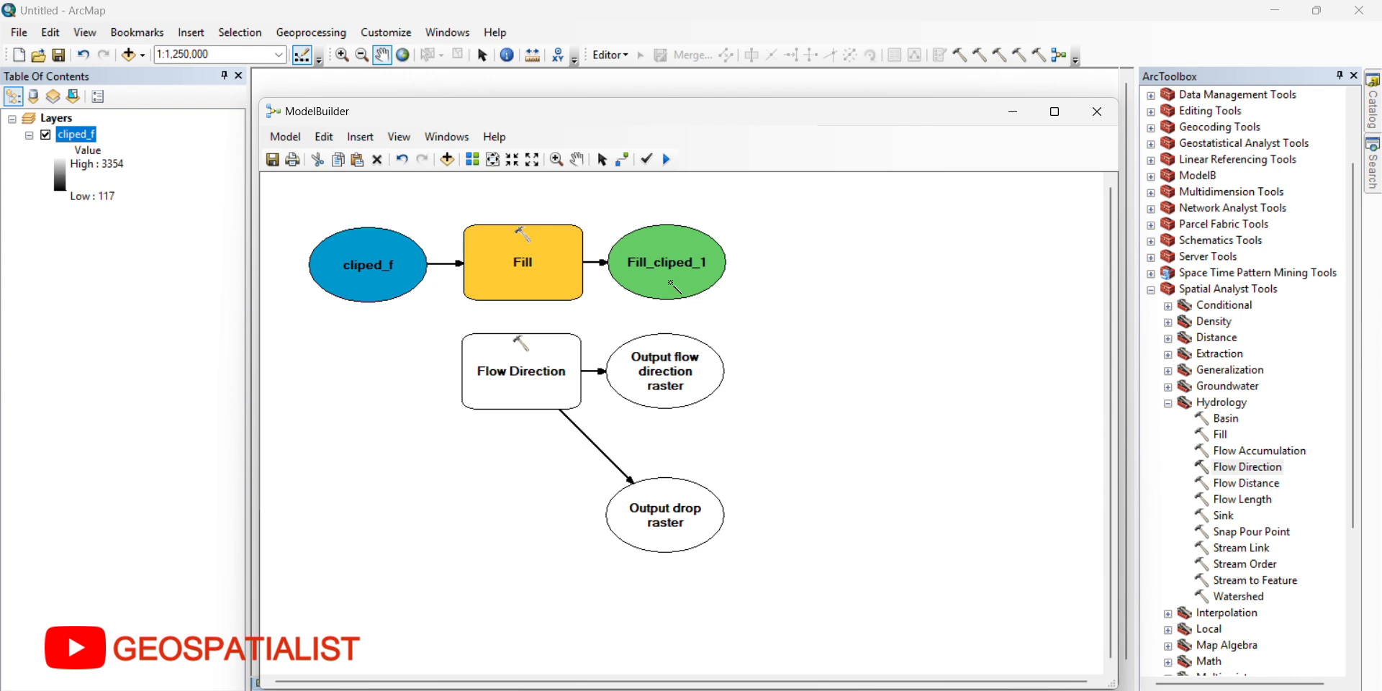
left_click_drag(668, 281, 561, 362)
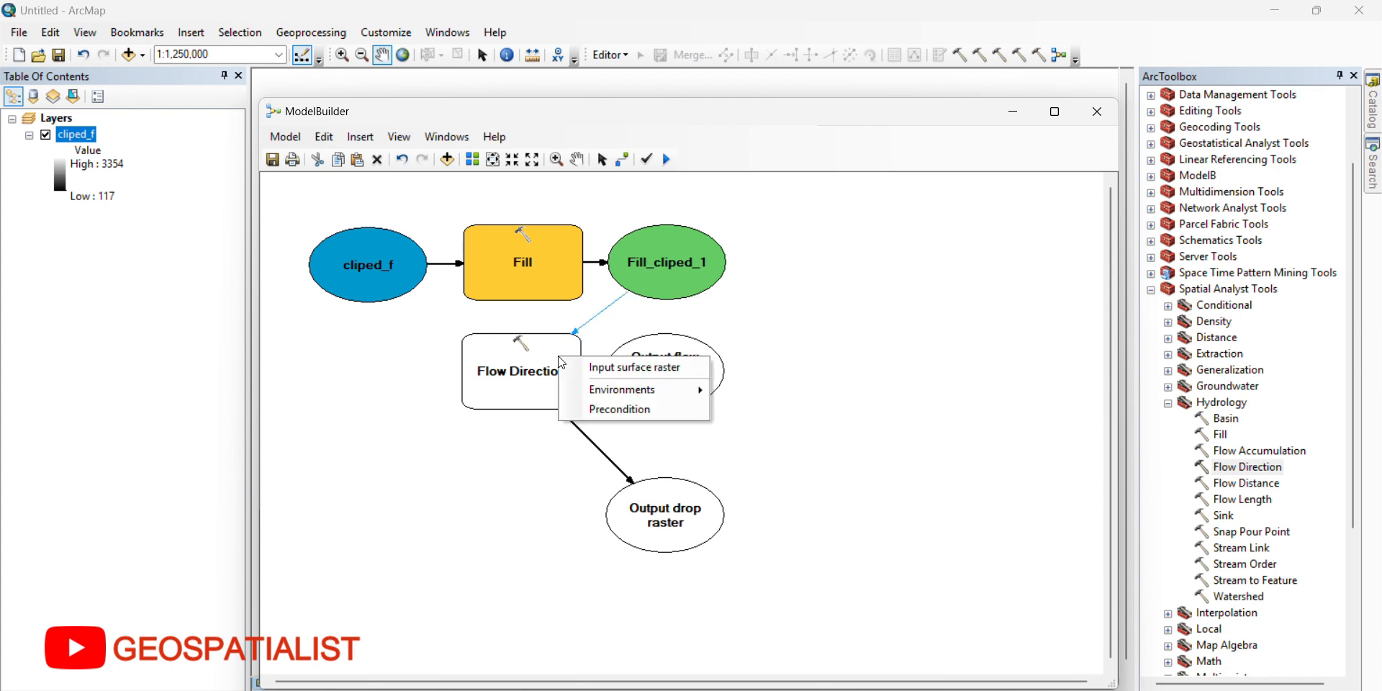
left_click(575, 366)
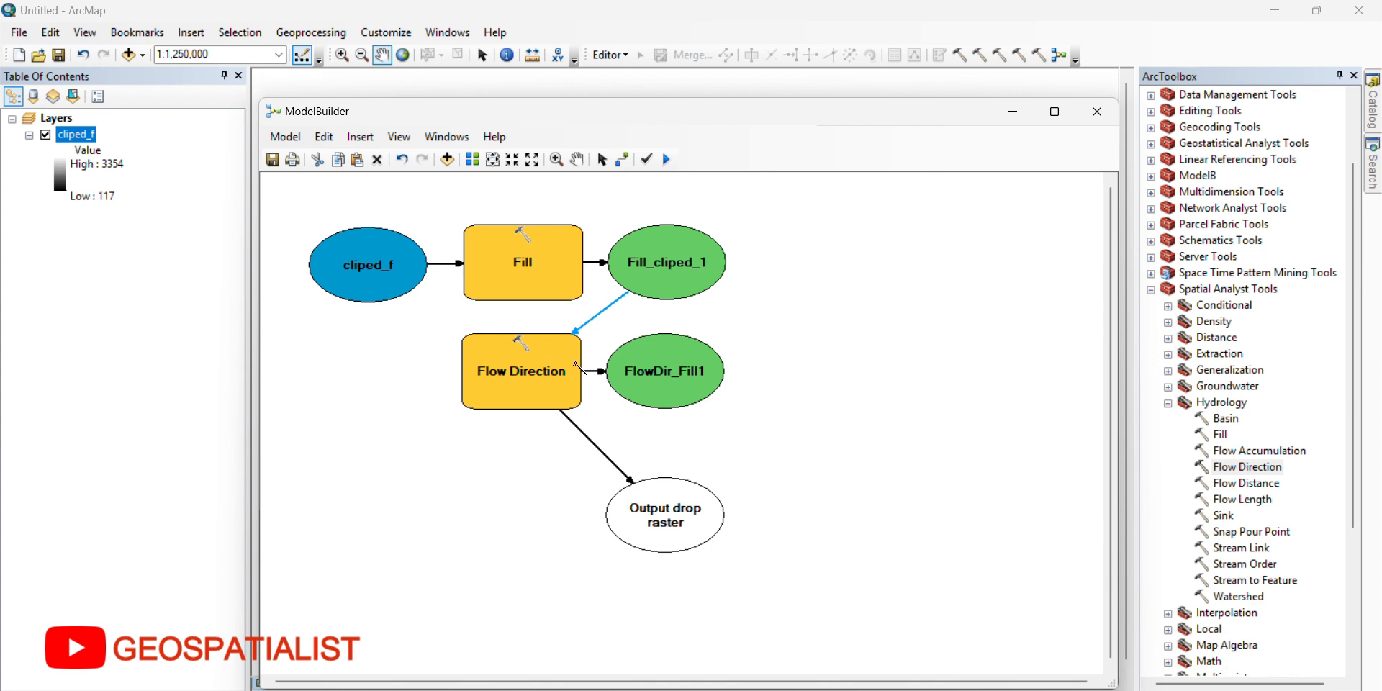
Step: Add the Flow Accumulation tool below Flow Direction and connect the flow direction output raster to it as input
left_click_drag(1259, 451, 524, 479)
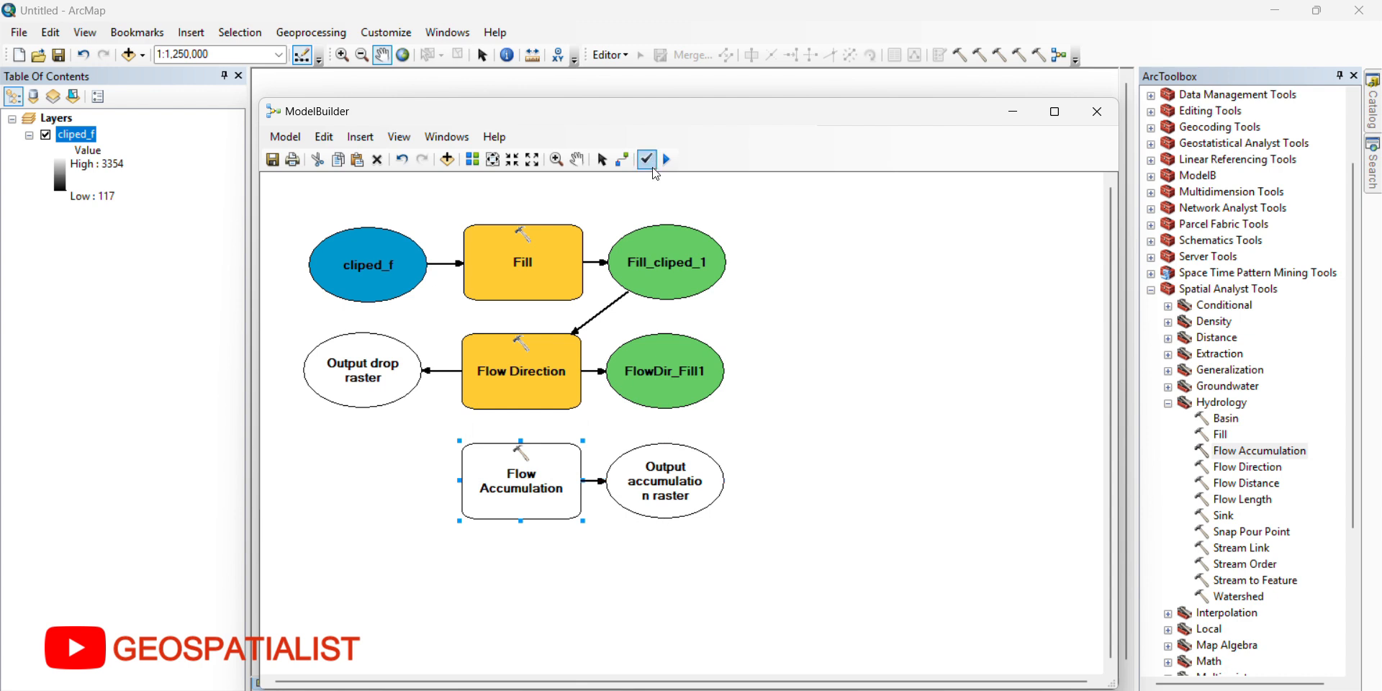
left_click(622, 159)
left_click(662, 389)
left_click(553, 471)
left_click(583, 482)
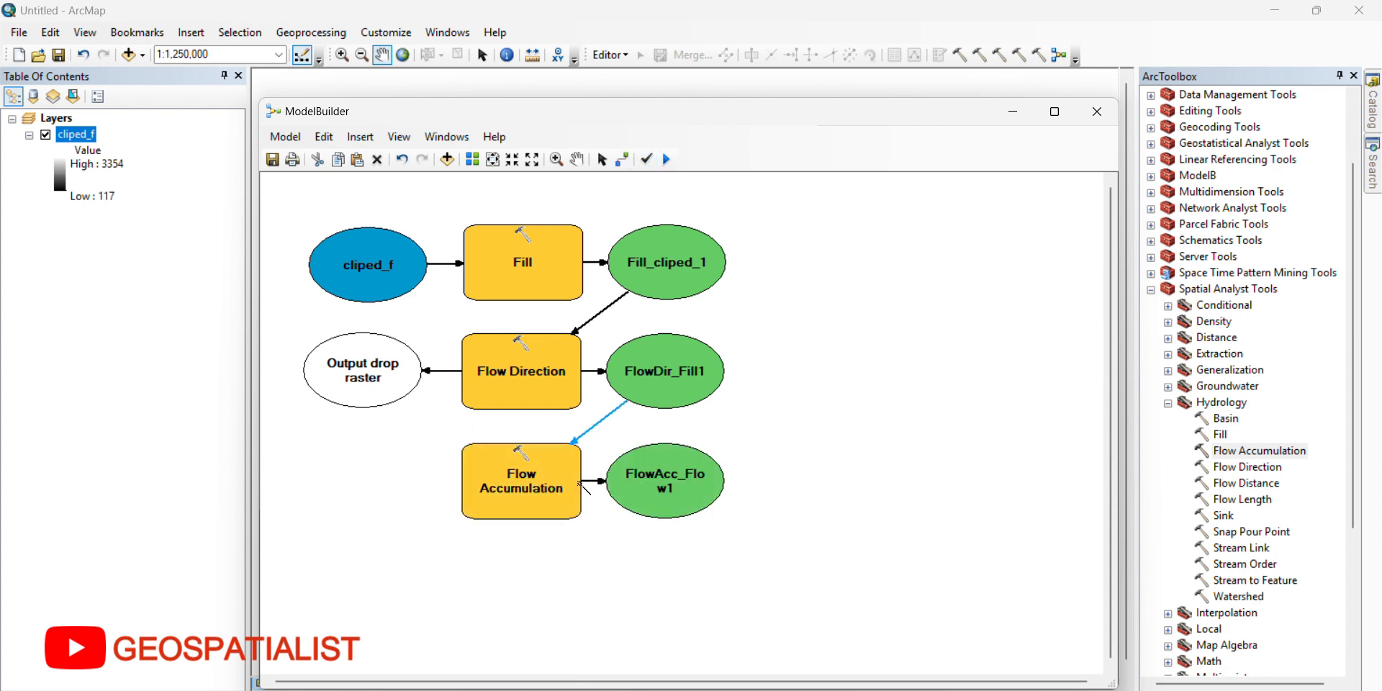
Step: Add the Map Algebra Raster Calculator below Flow Accumulation and connect the accumulation output to it as the Map Algebra expression
left_click(1168, 500)
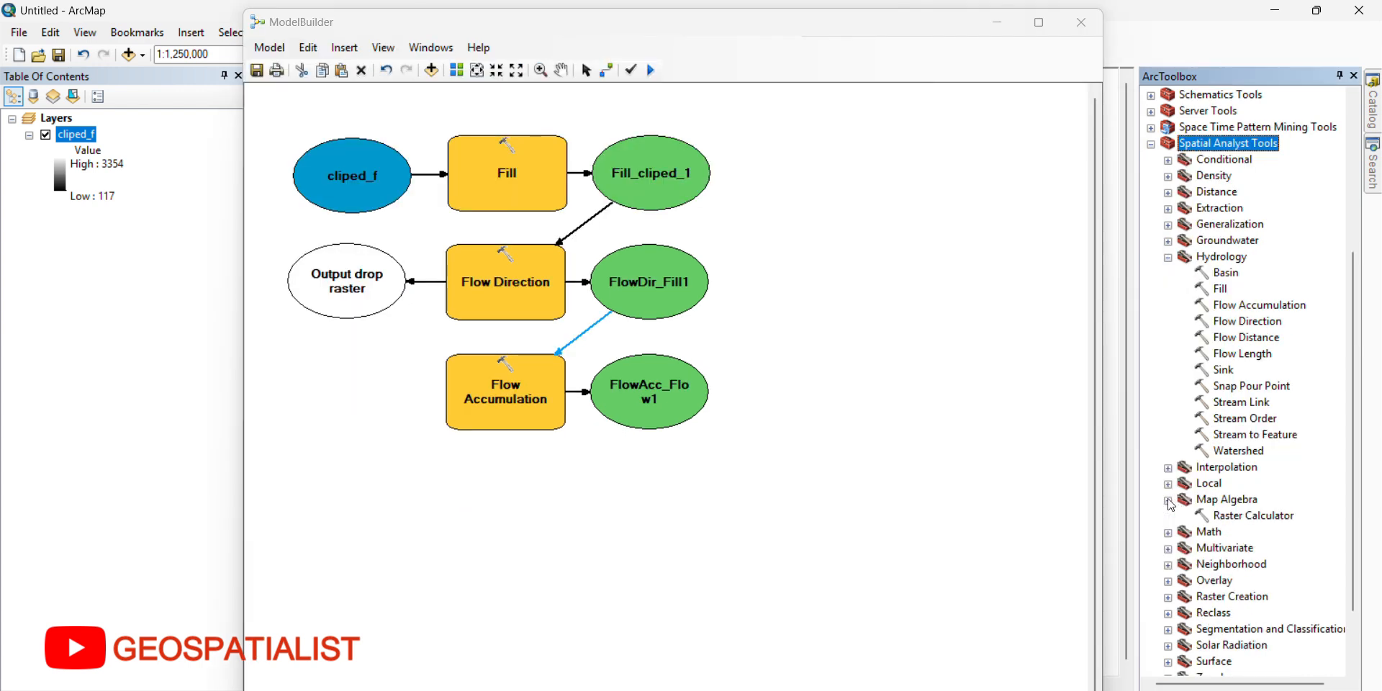
left_click(1238, 518)
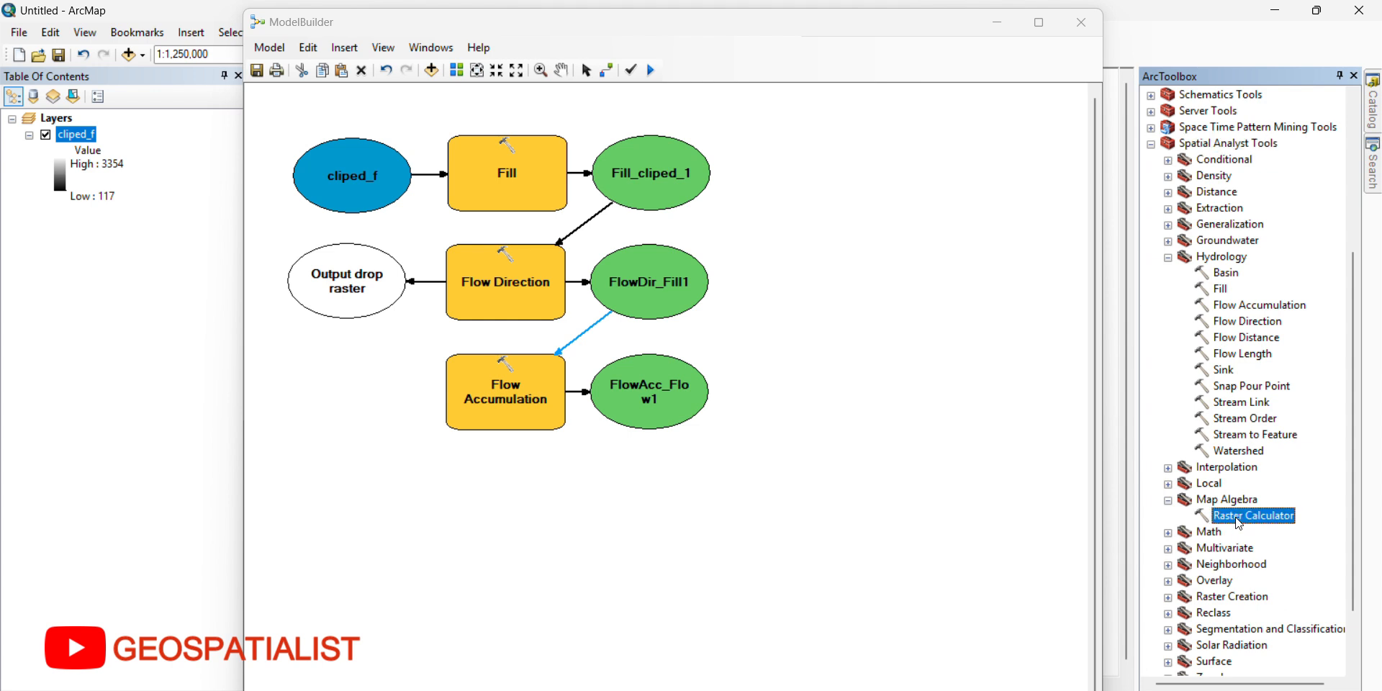
left_click_drag(1240, 524, 515, 488)
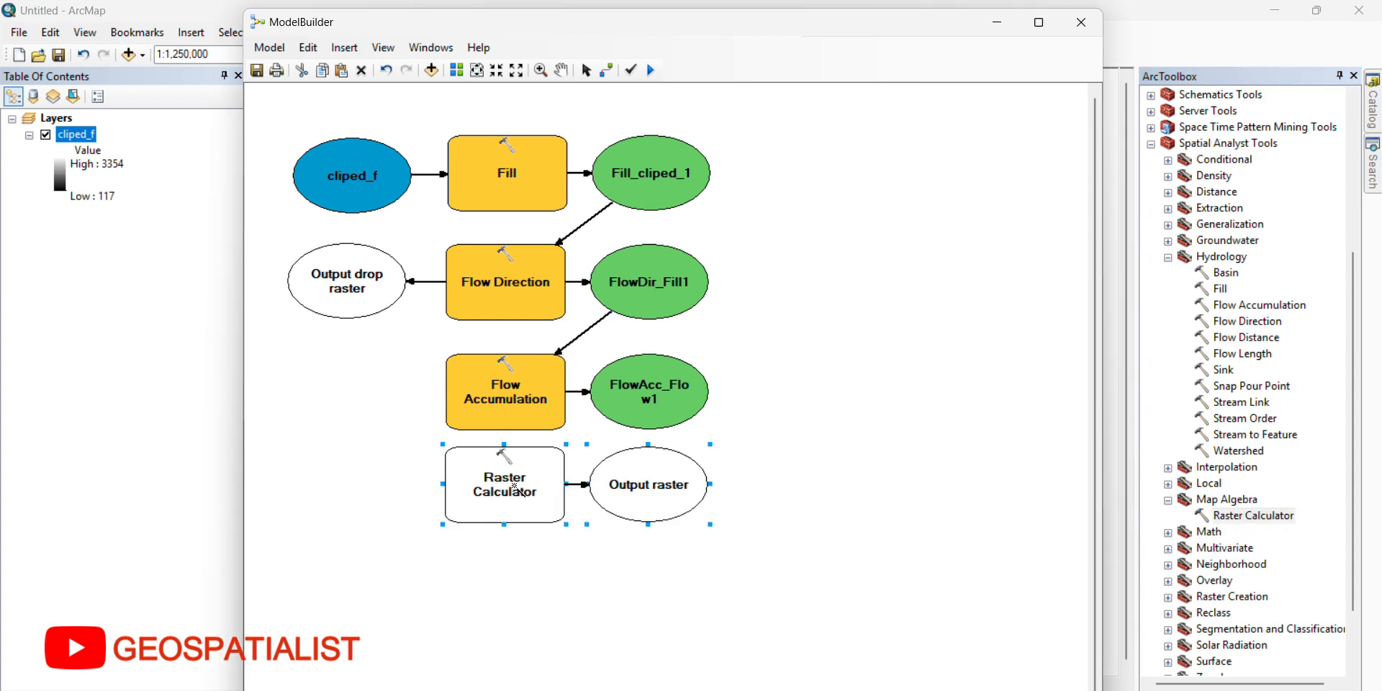
left_click(606, 70)
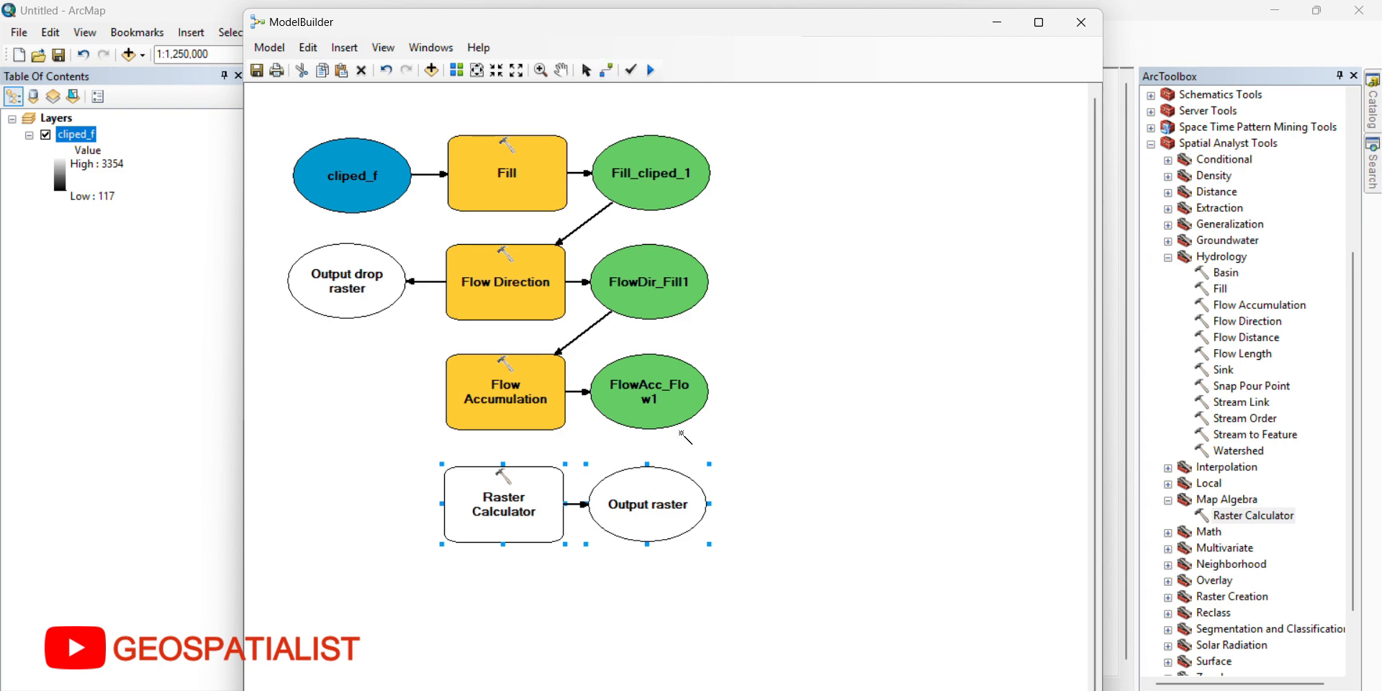
left_click_drag(655, 405, 554, 507)
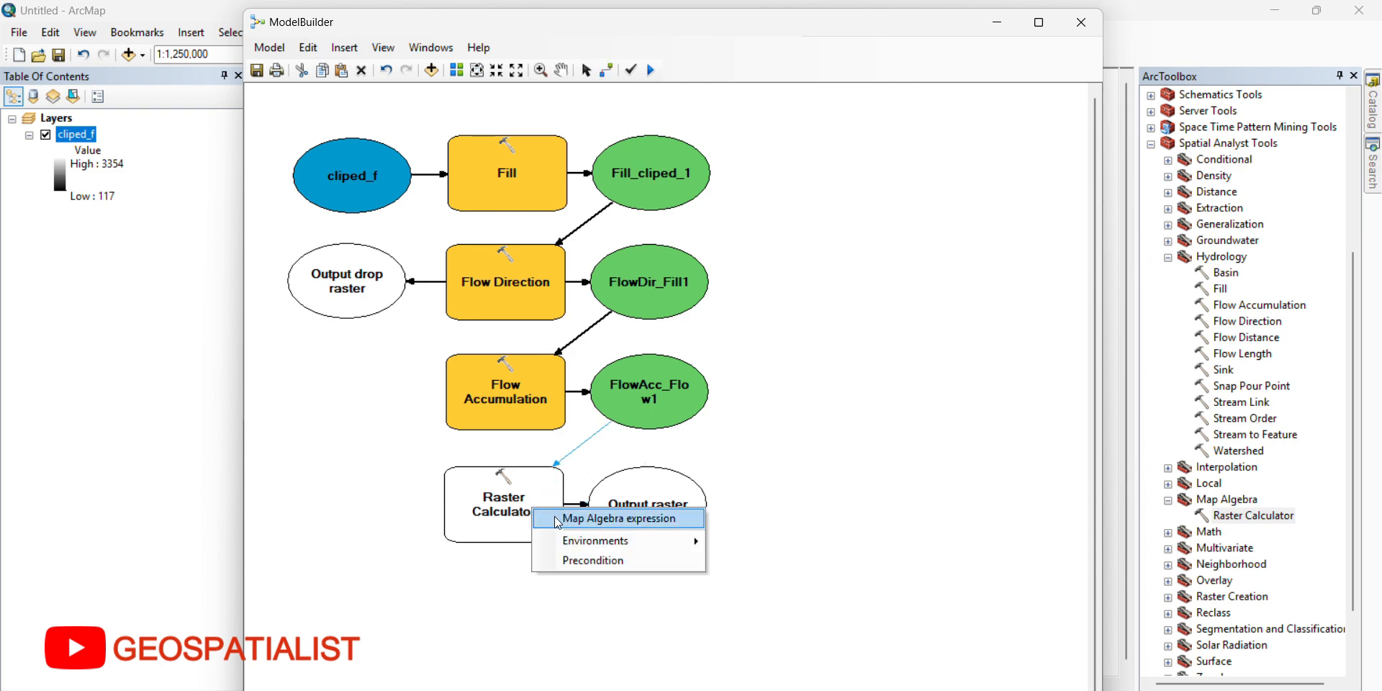
left_click(554, 517)
Step: Set the Raster Calculator expression to "%FlowAcc_Flow1%" <= 2000 and accept the default output raster
right_click(520, 497)
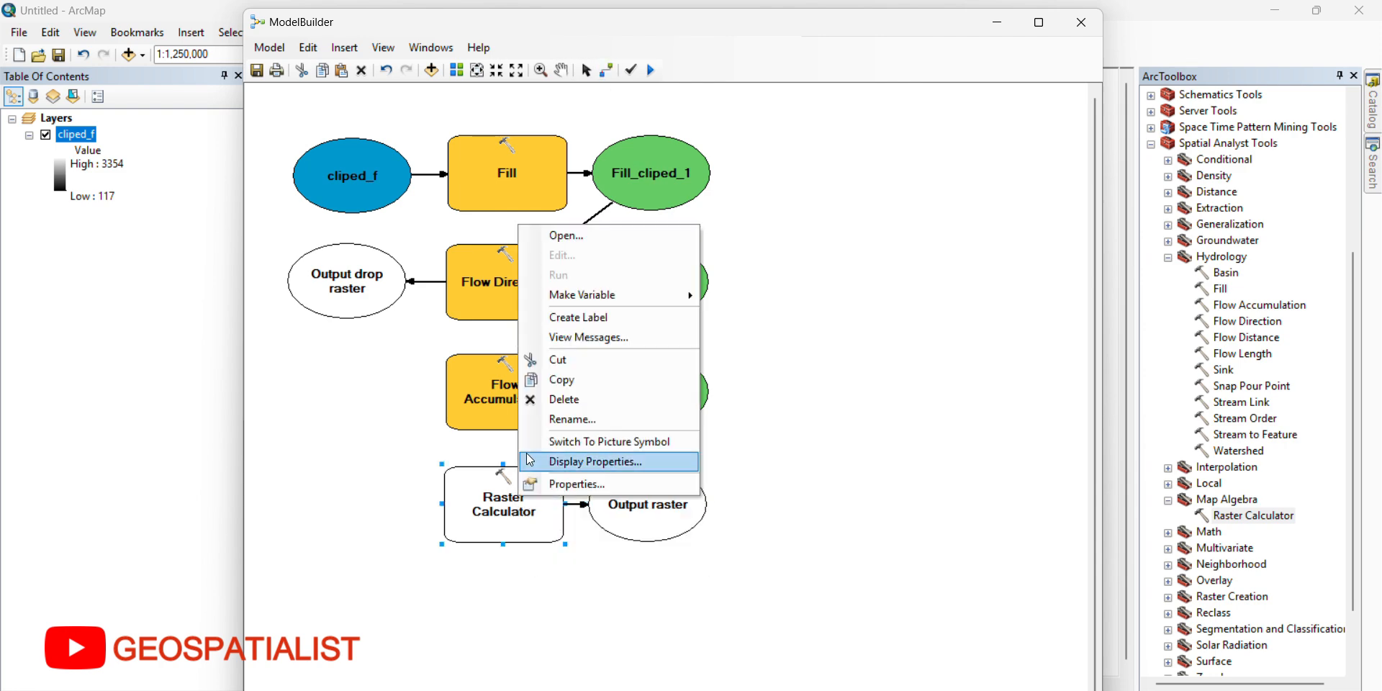
left_click(545, 240)
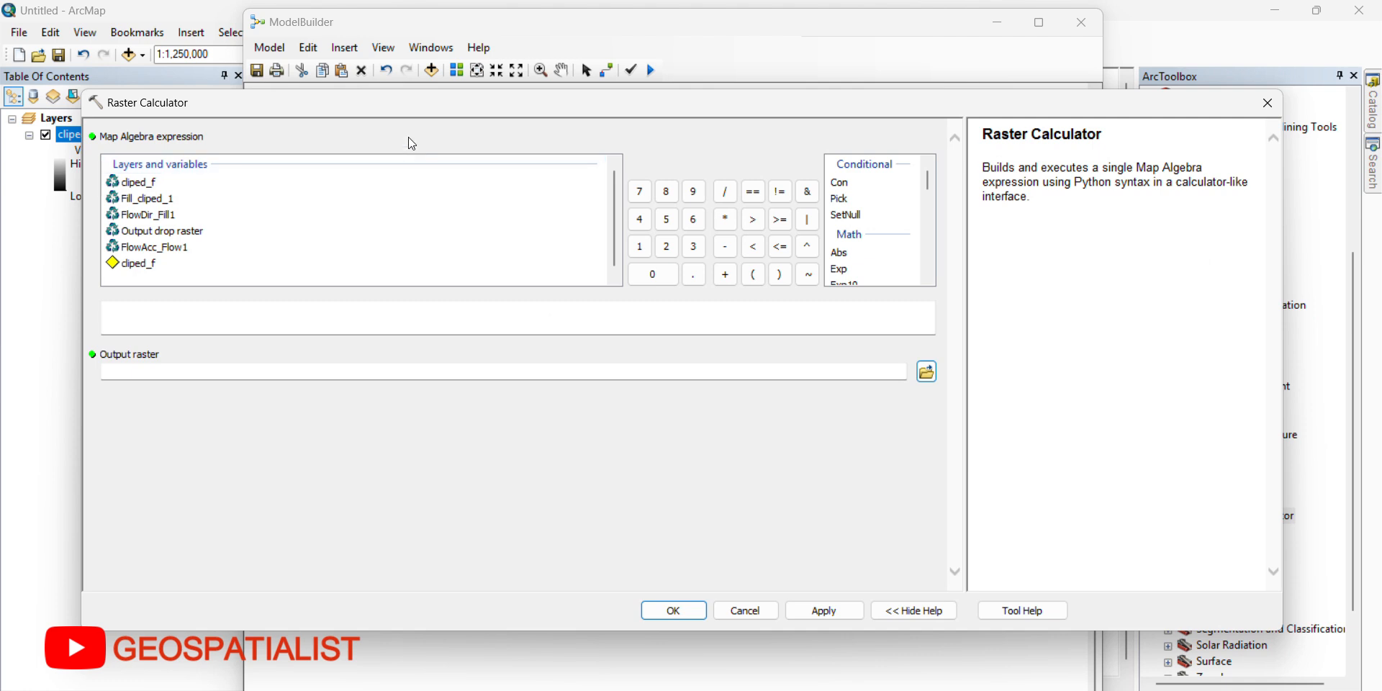
left_click_drag(423, 104, 699, 429)
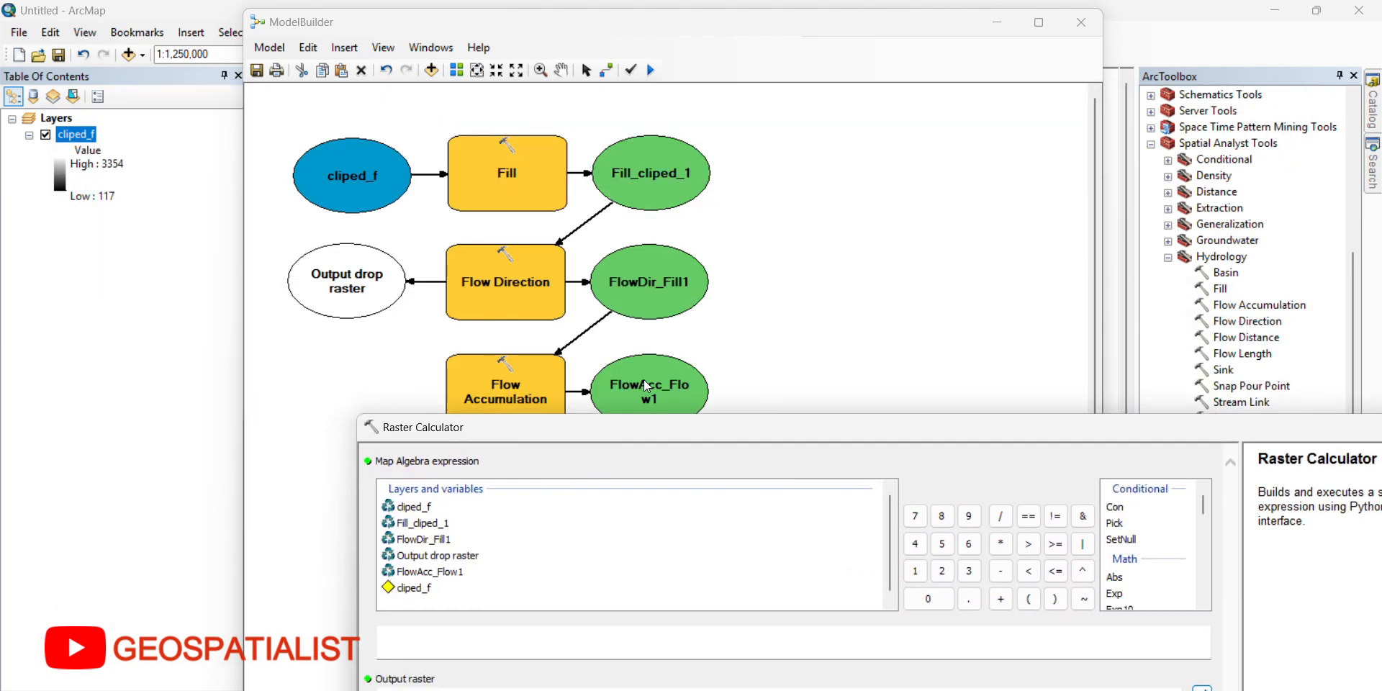
left_click(432, 576)
double_click(432, 576)
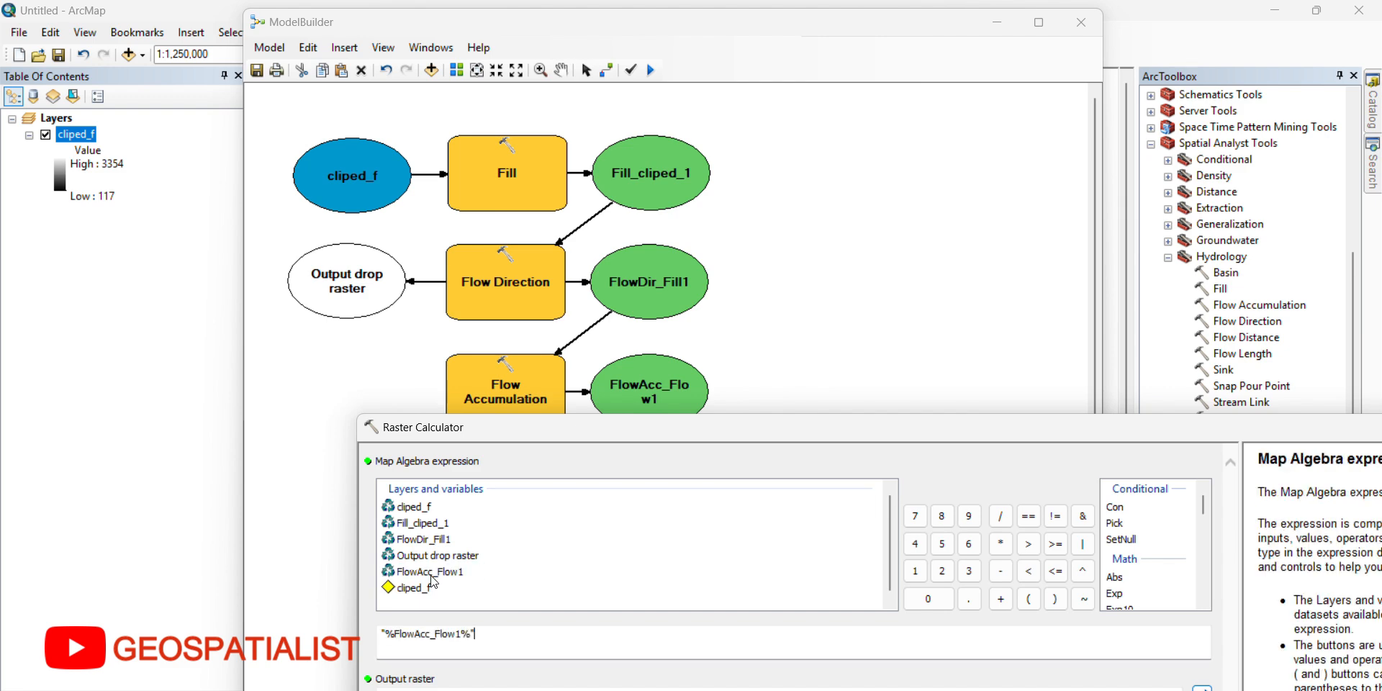
left_click_drag(580, 427, 530, 146)
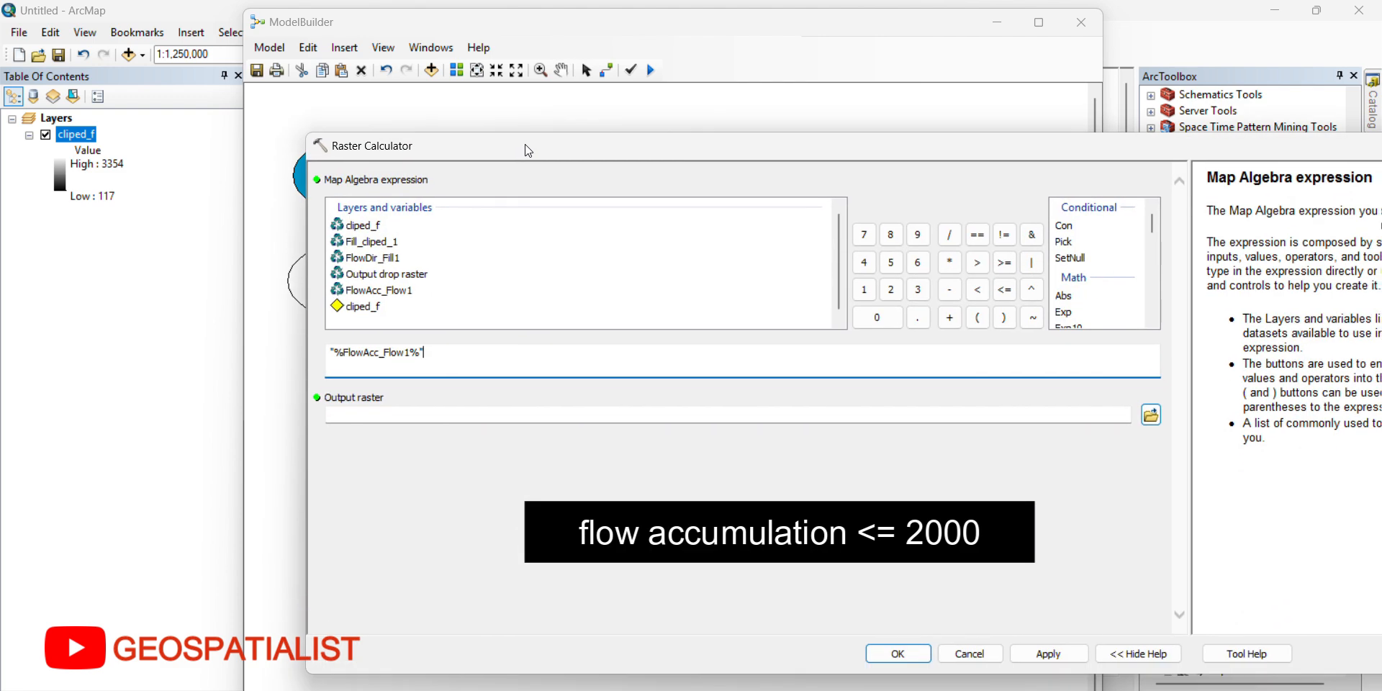
left_click(1005, 290)
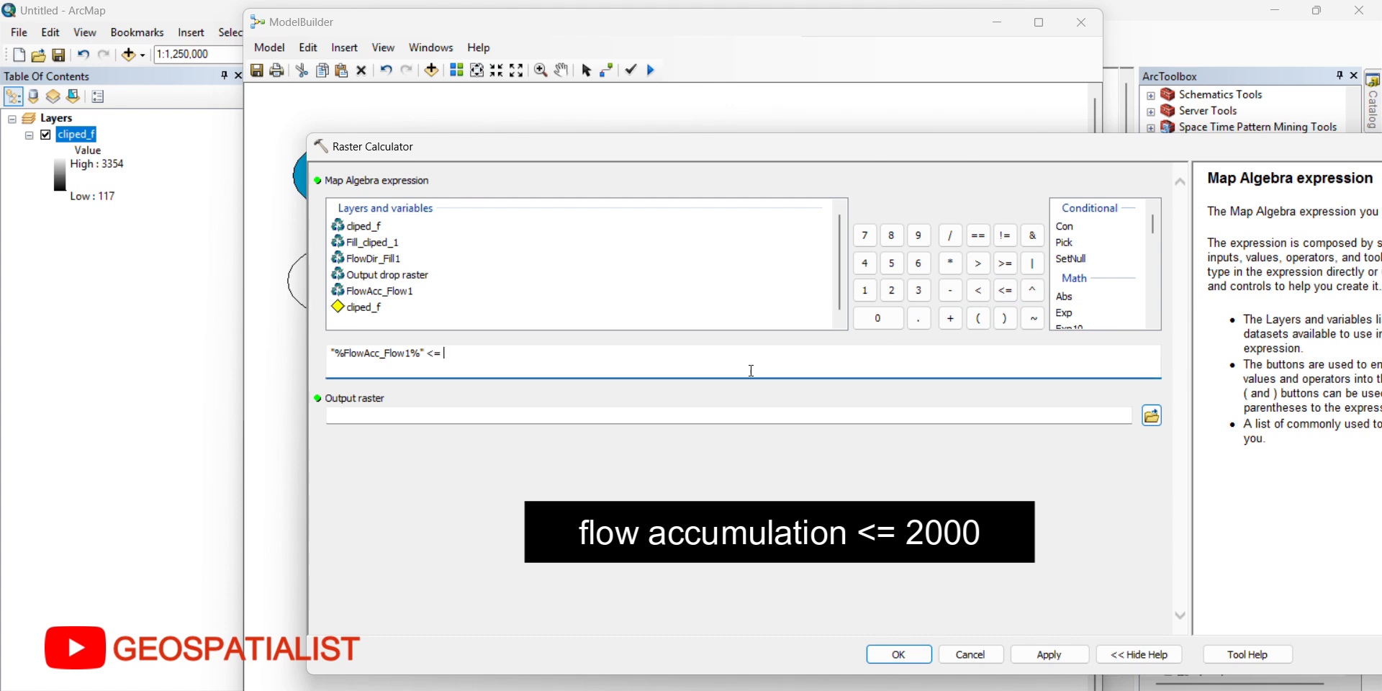
left_click(751, 370)
type("2000")
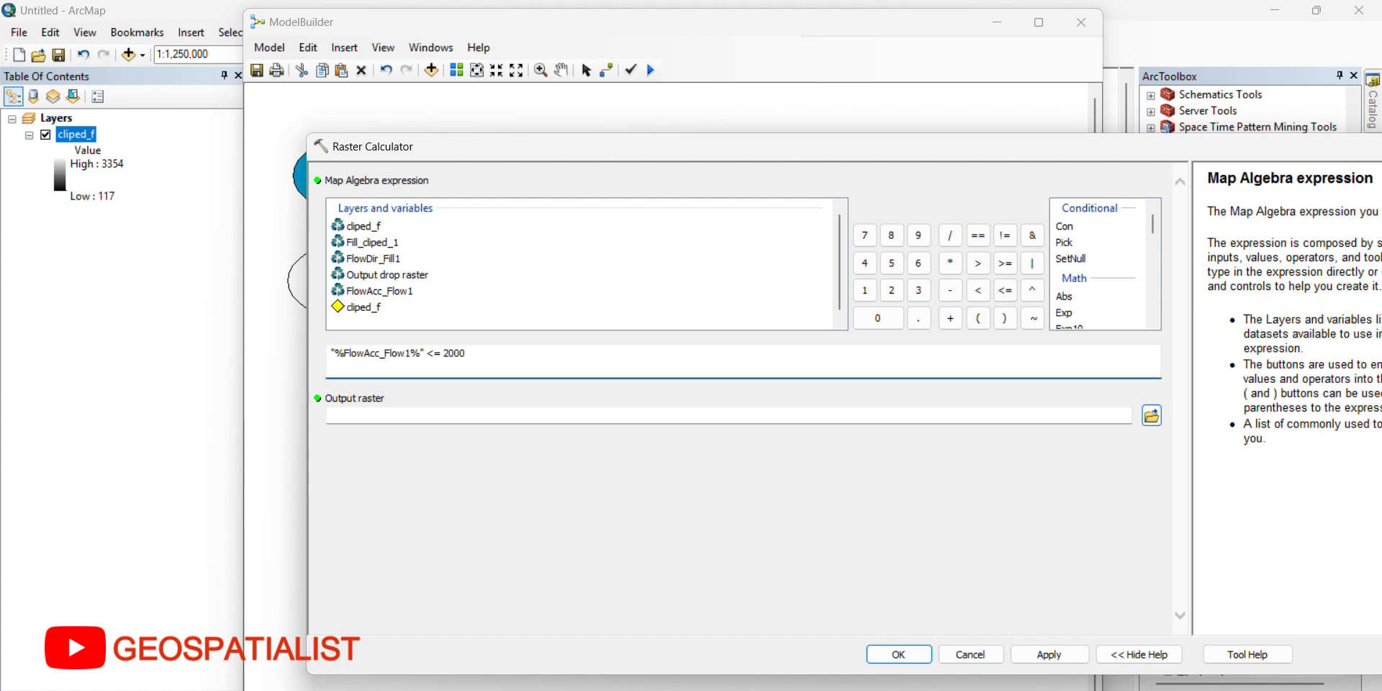
left_click(909, 653)
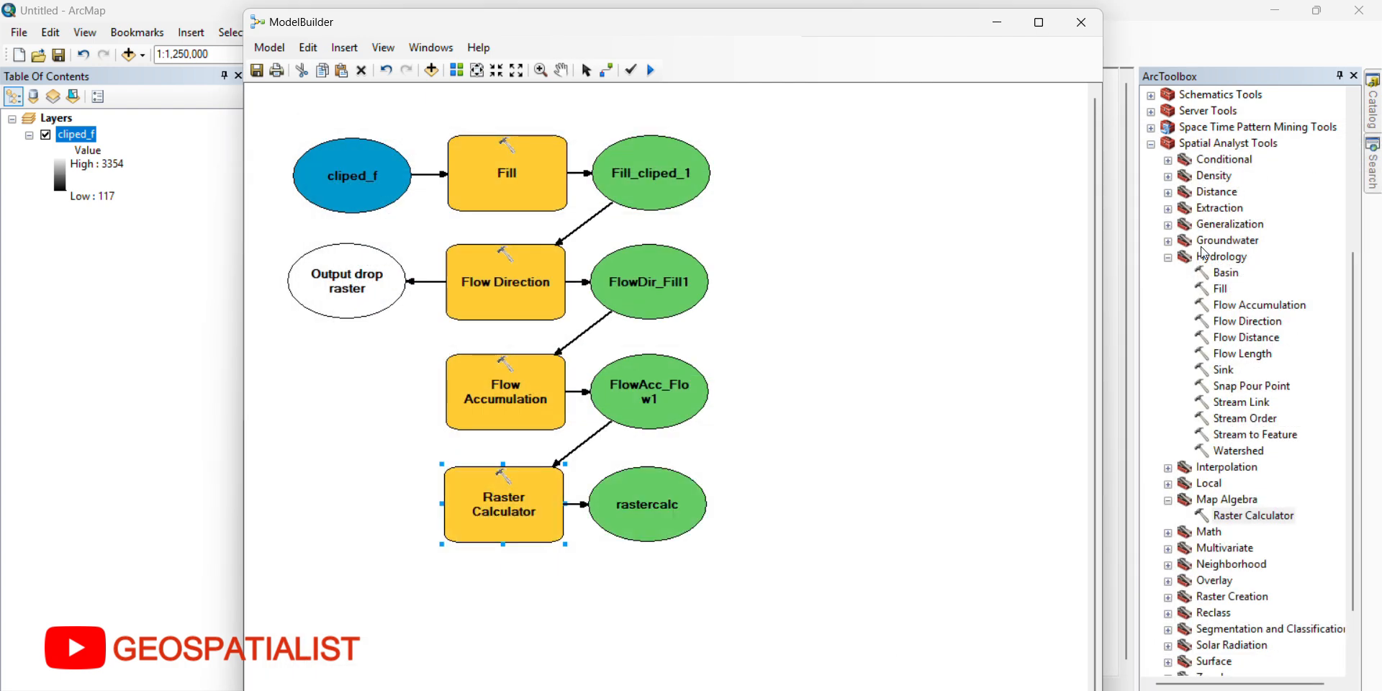
Step: Add the Extract by Attributes tool below Raster Calculator and connect the rastercalc output to it as the input raster
left_click(1168, 210)
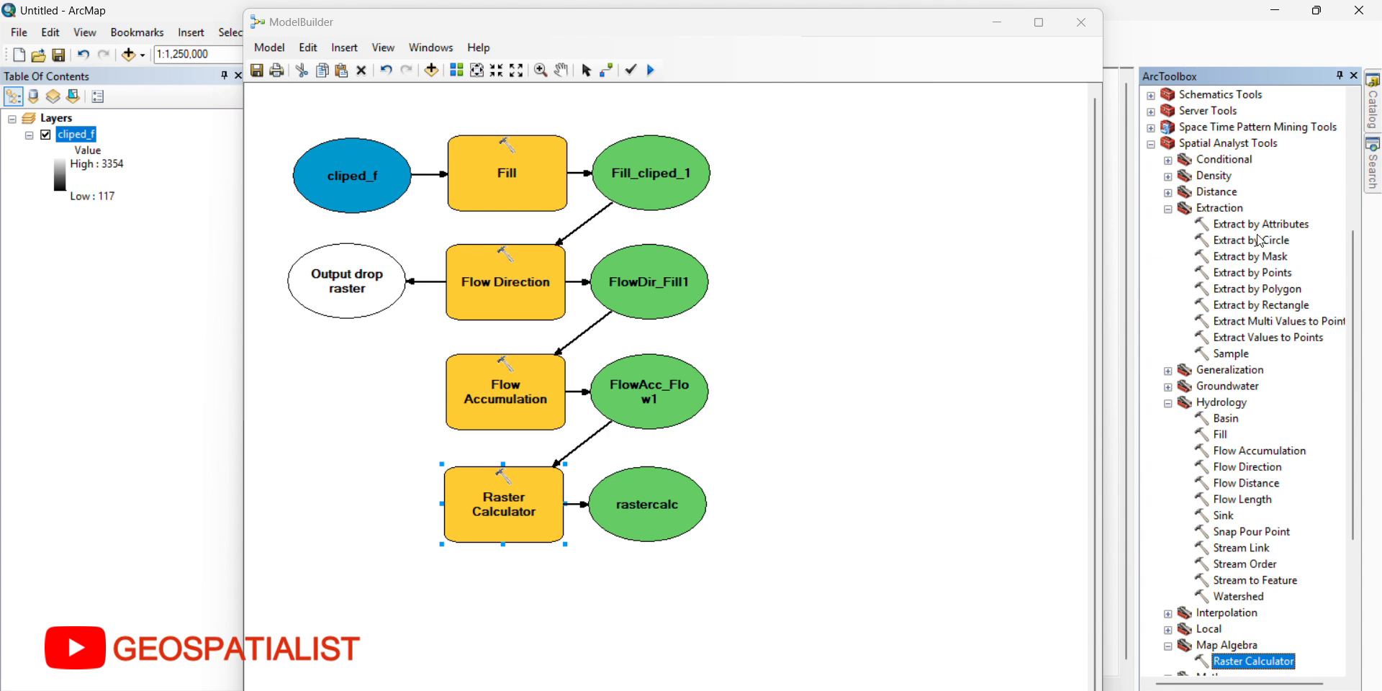
left_click_drag(1258, 227, 500, 605)
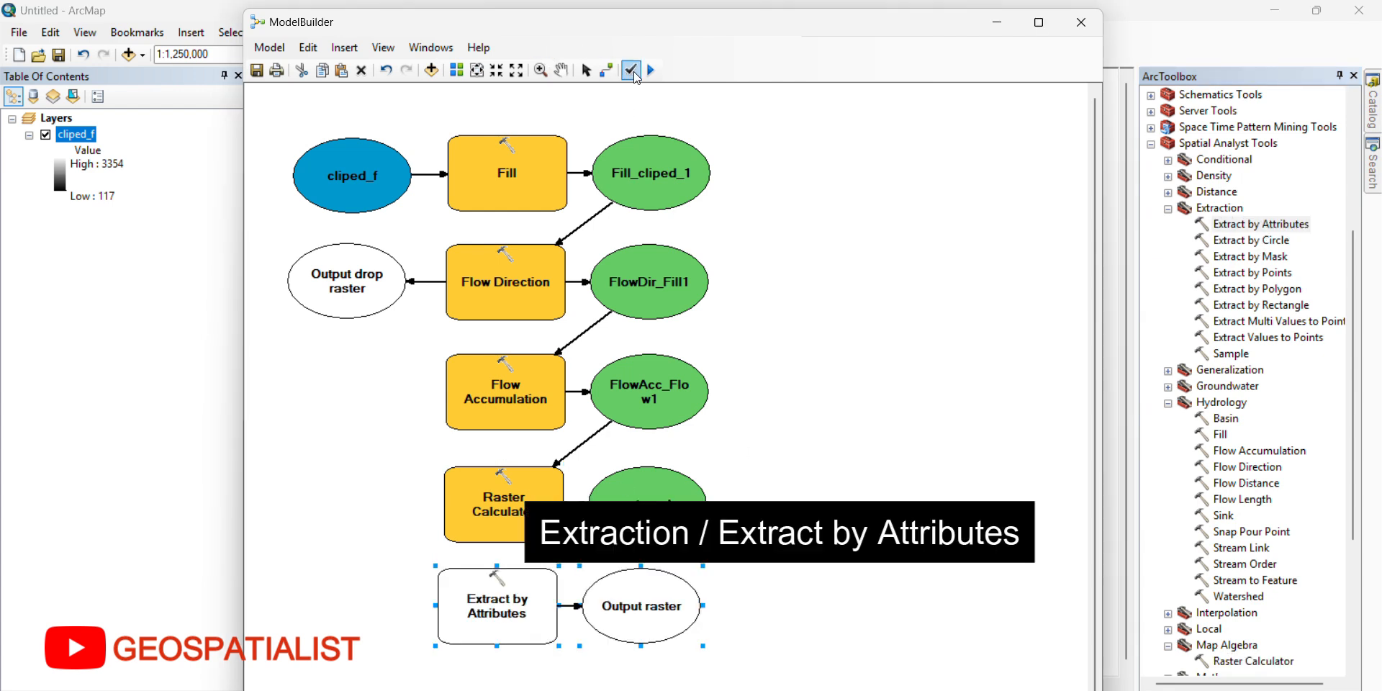
left_click(608, 71)
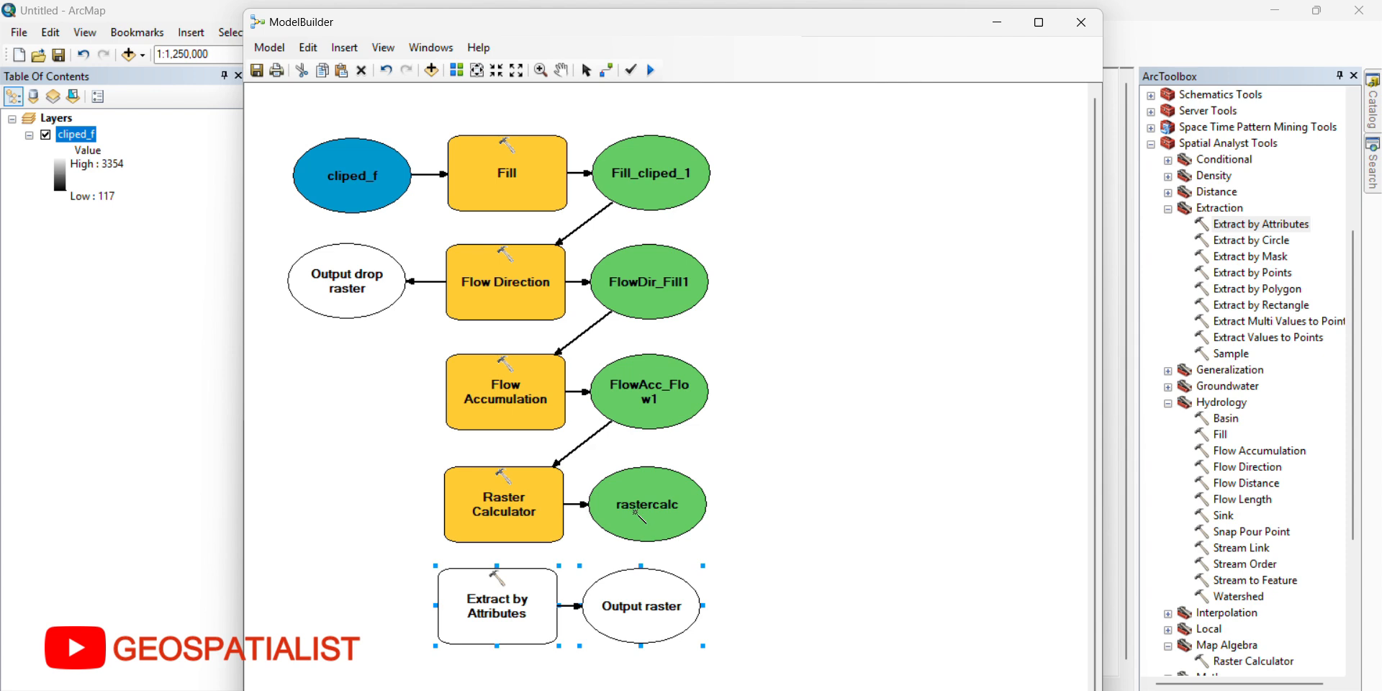
left_click_drag(636, 513, 504, 607)
left_click(513, 611)
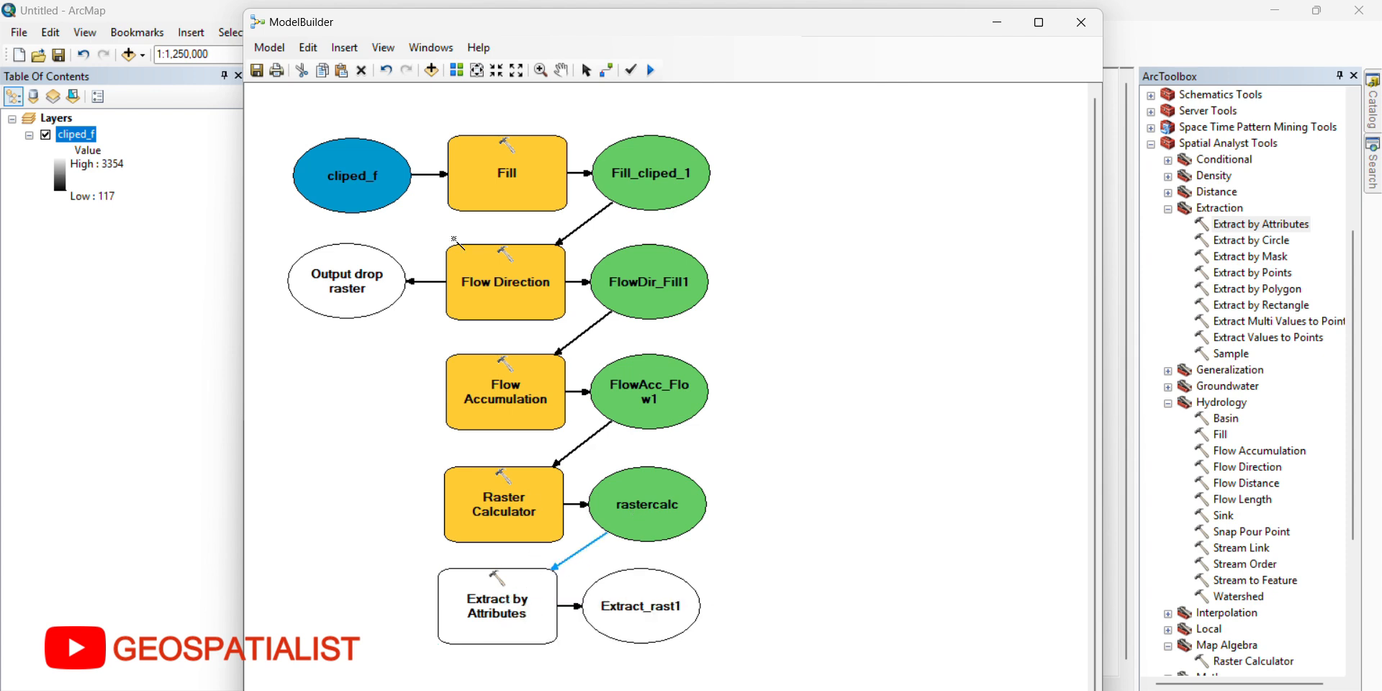
Step: Set the where clause of Extract by Attributes to VALUE=0 using the Query Builder
left_click(586, 70)
right_click(479, 627)
left_click(523, 363)
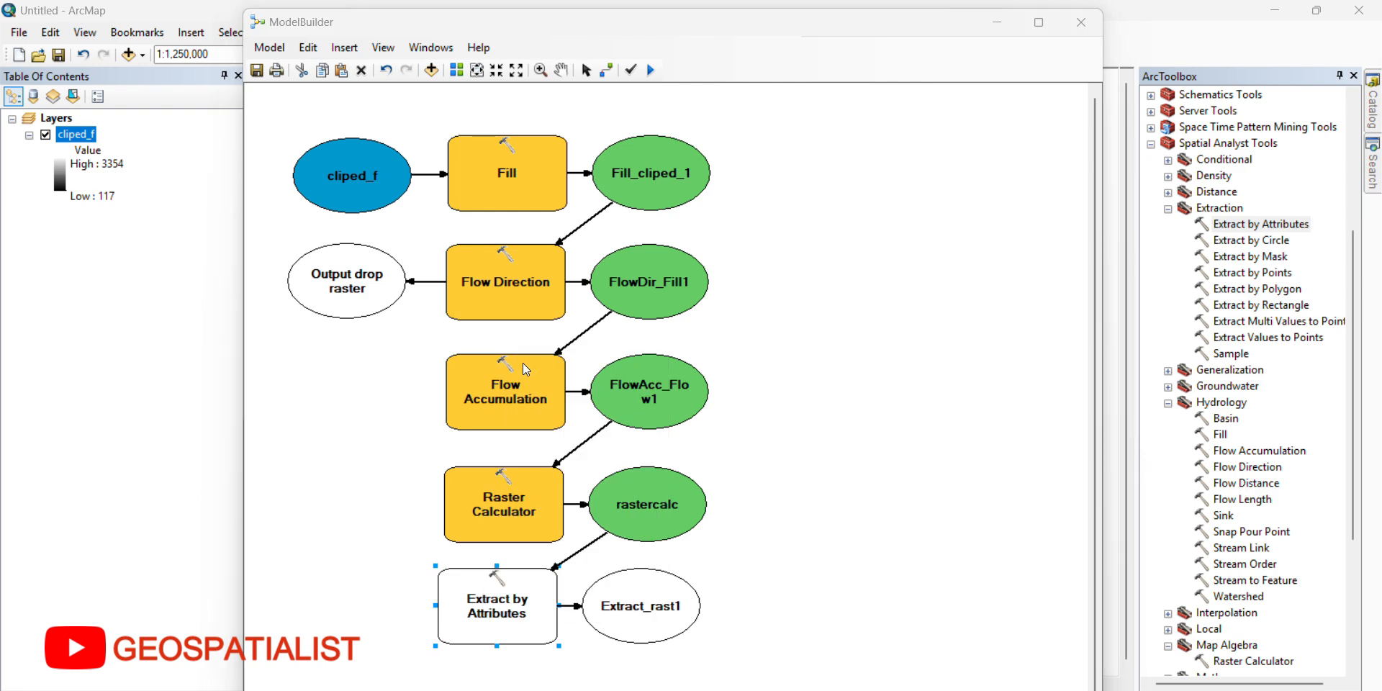
left_click(1146, 239)
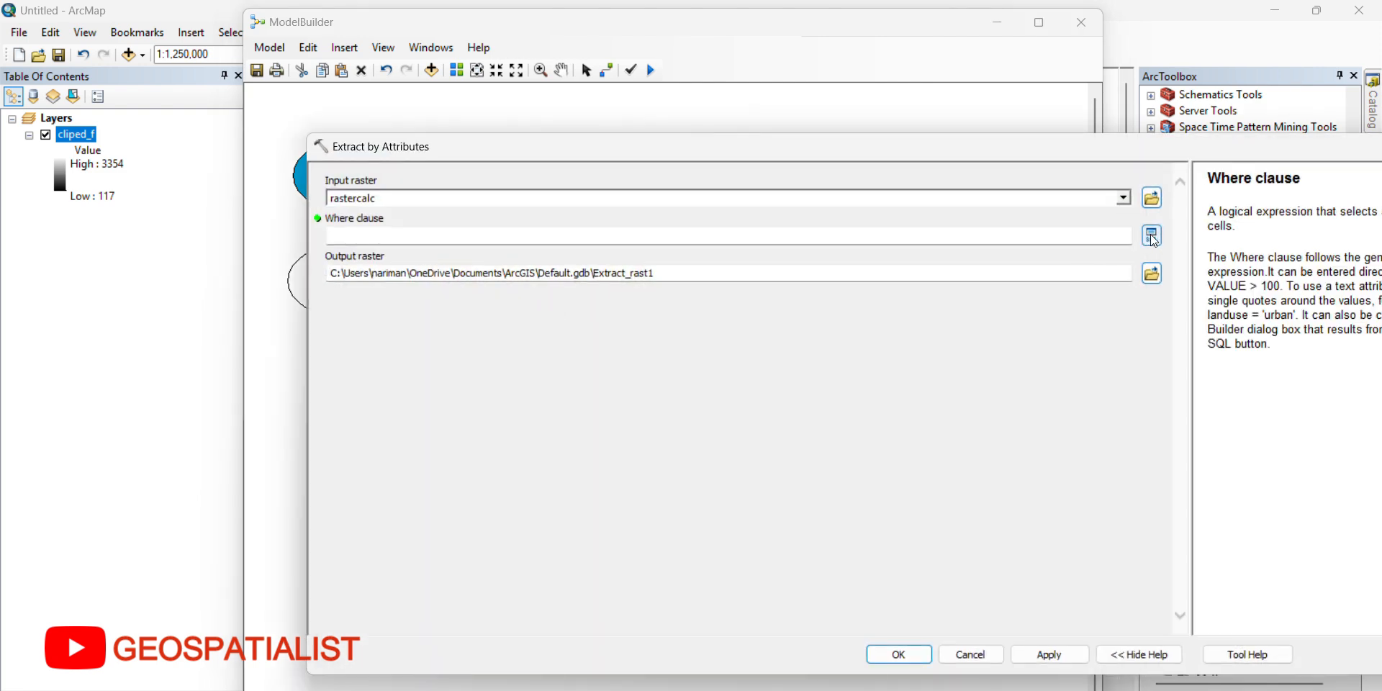
left_click(804, 480)
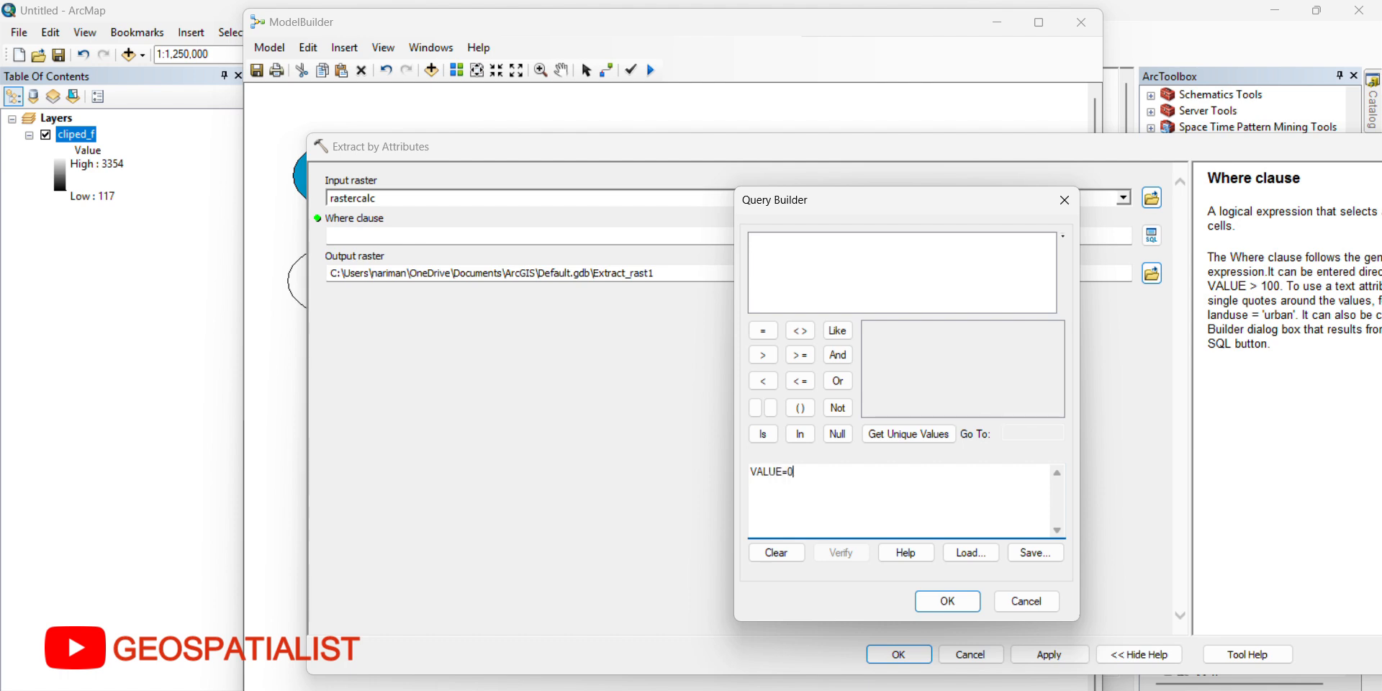
left_click(948, 601)
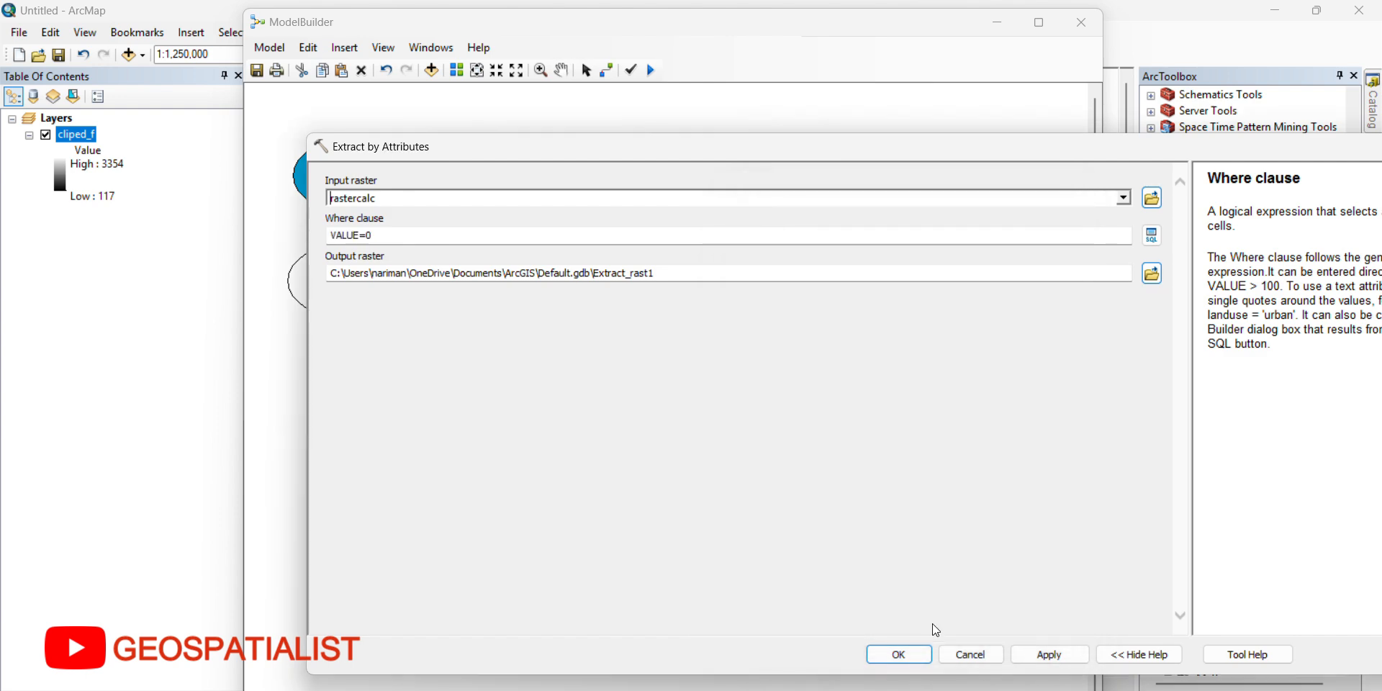
left_click(899, 654)
Step: Add the Stream to Feature tool below Extract by Attributes and connect the extracted raster to it as the input stream raster
scroll(709, 513, "down", 3)
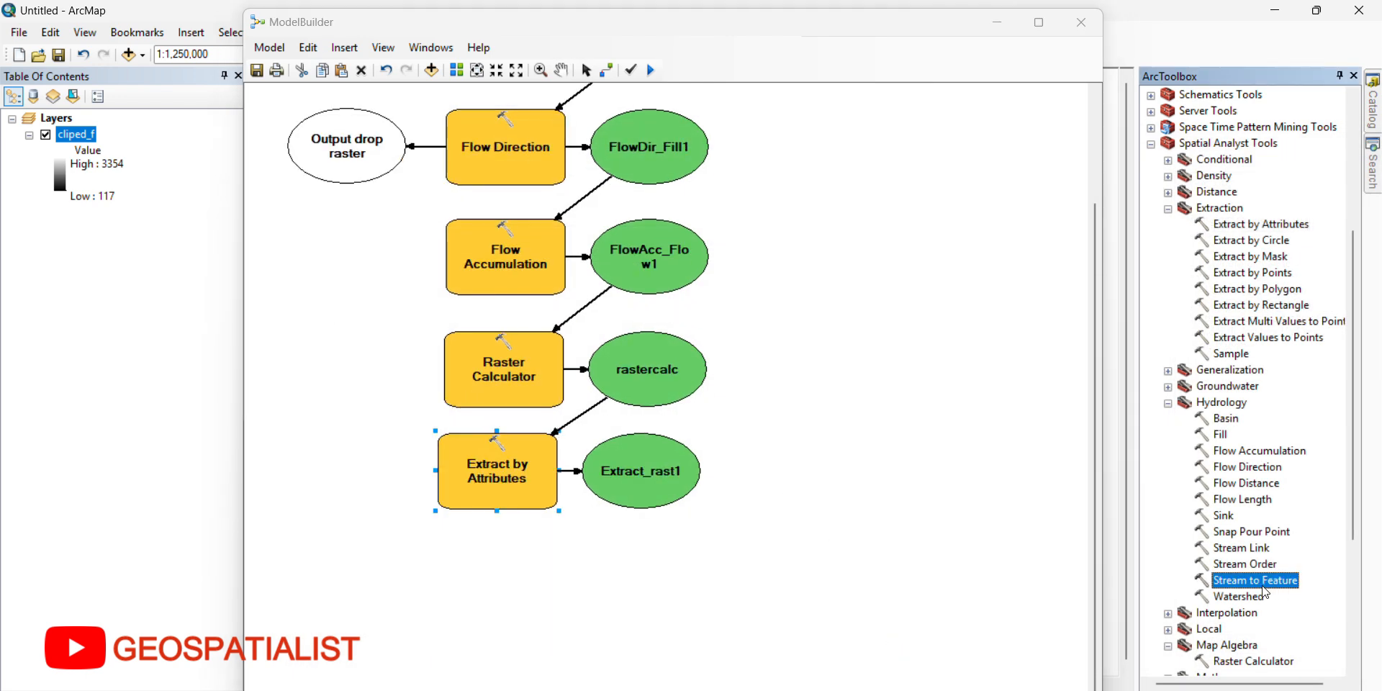
left_click_drag(518, 596, 497, 585)
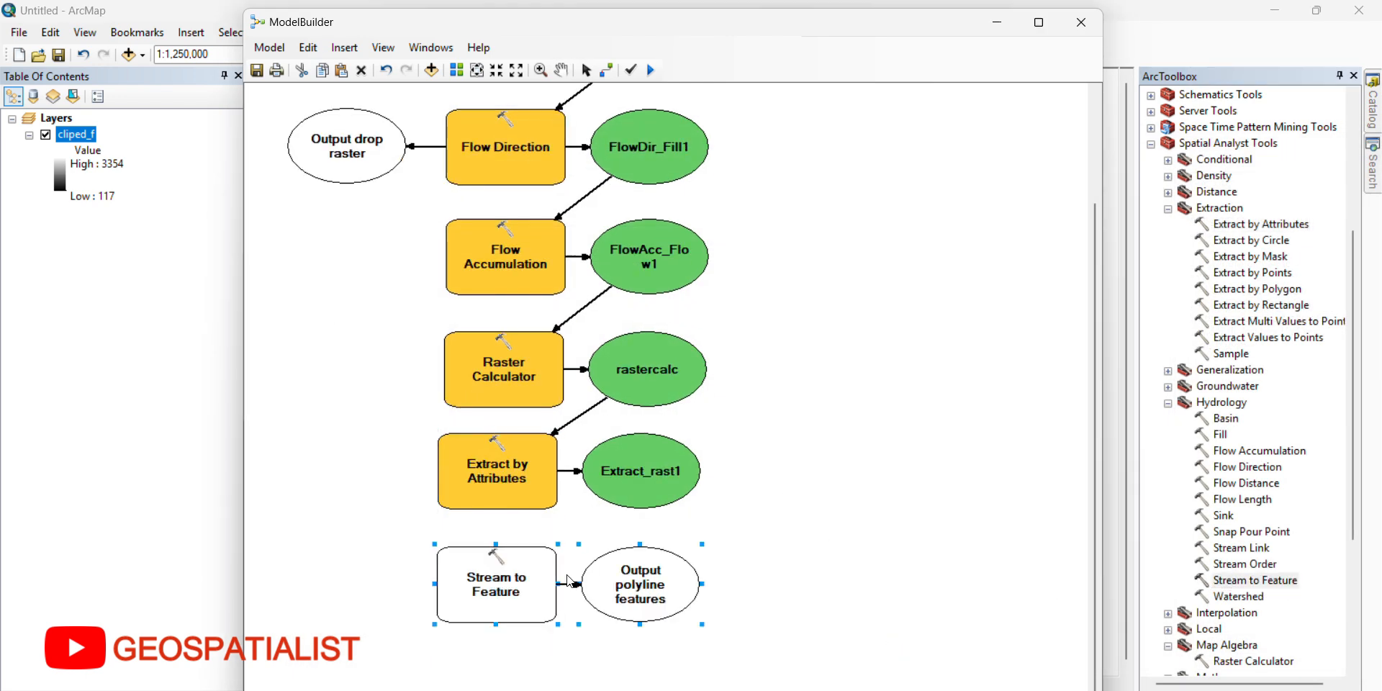
left_click(609, 71)
left_click_drag(646, 484, 497, 579)
left_click(546, 585)
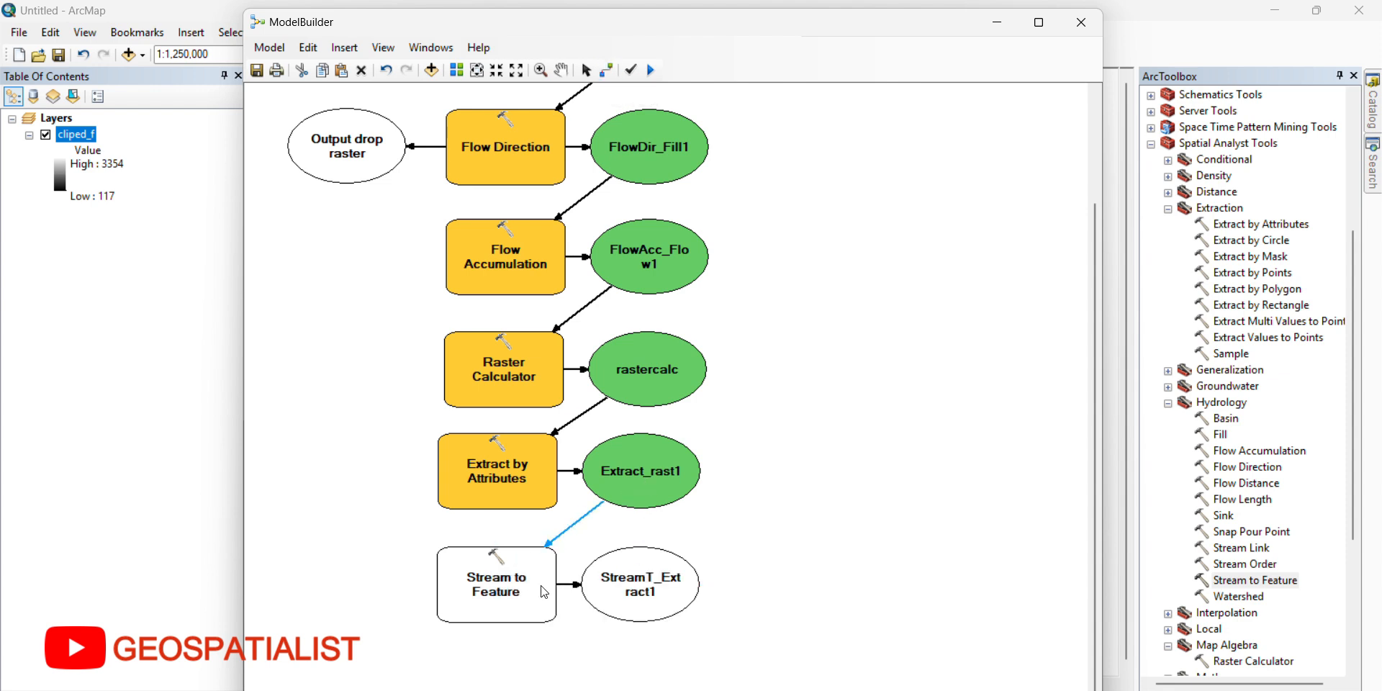
Step: Set FlowDir_Fill1 as the input flow direction raster of the Stream to Feature tool
left_click(586, 70)
left_click(505, 590)
right_click(506, 590)
left_click(557, 328)
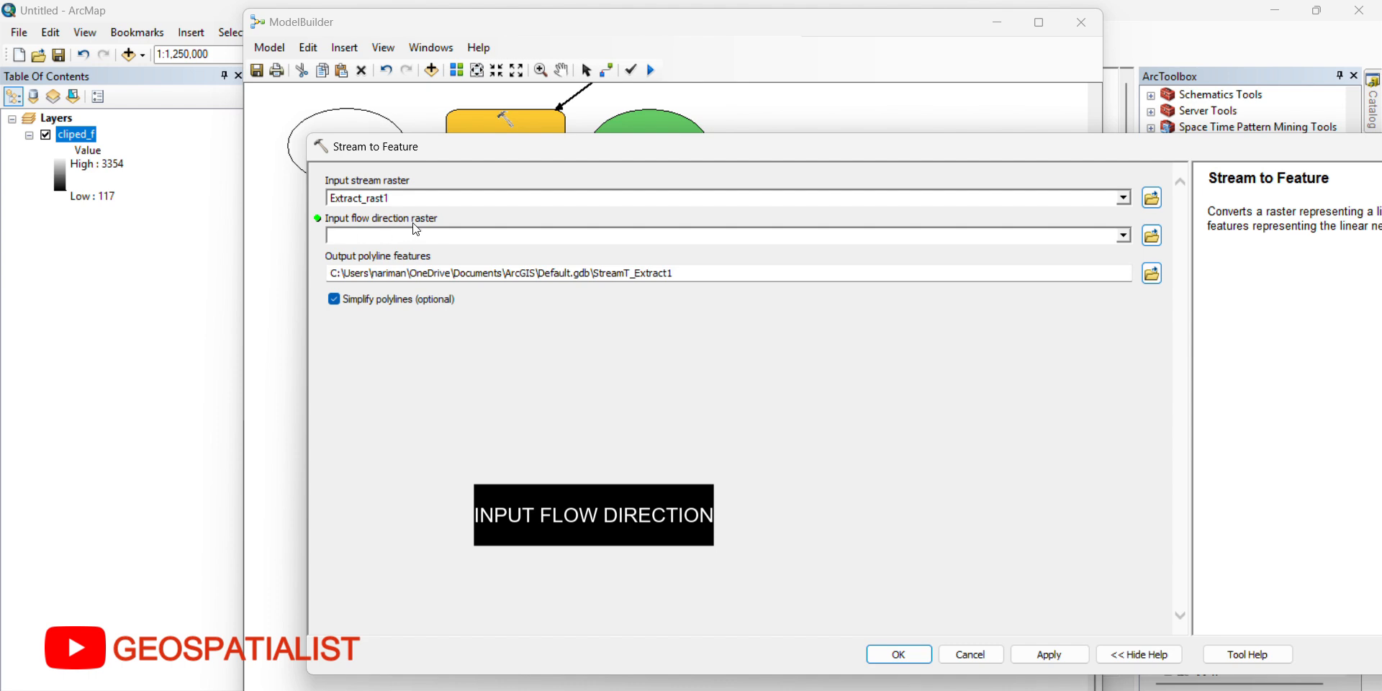
left_click(445, 223)
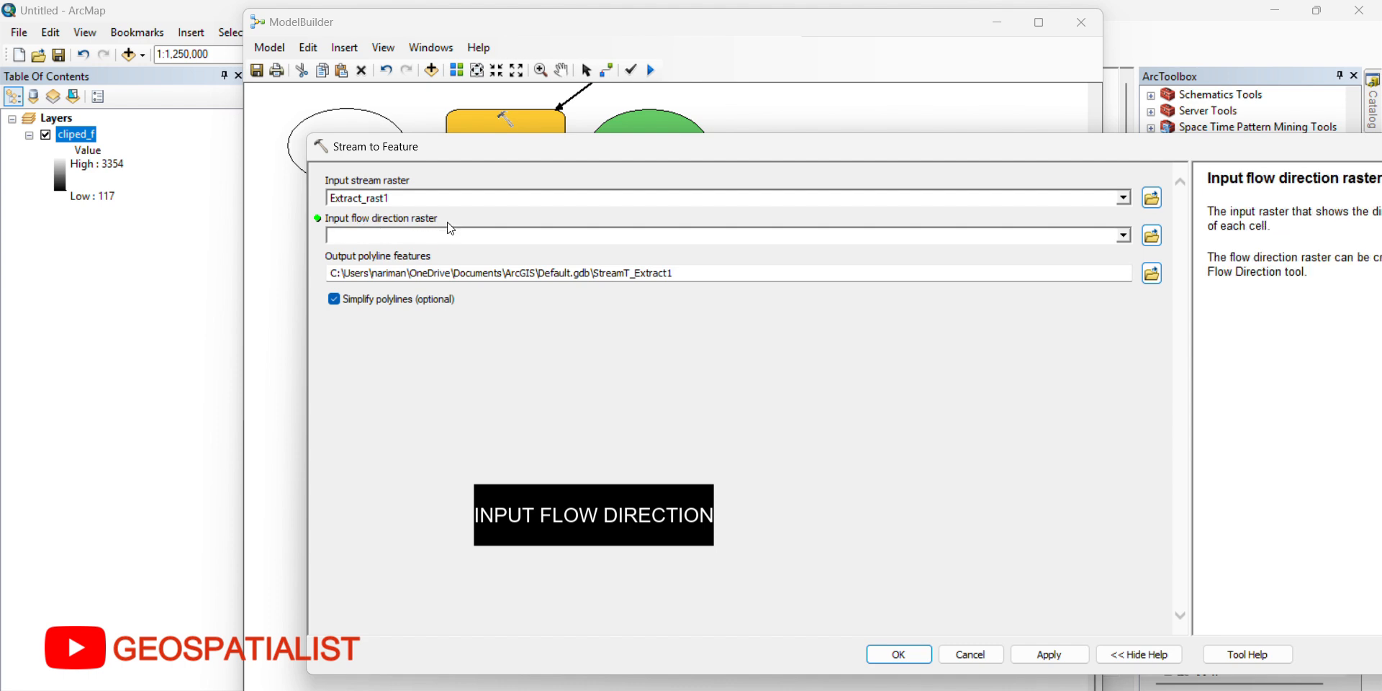
left_click(1124, 237)
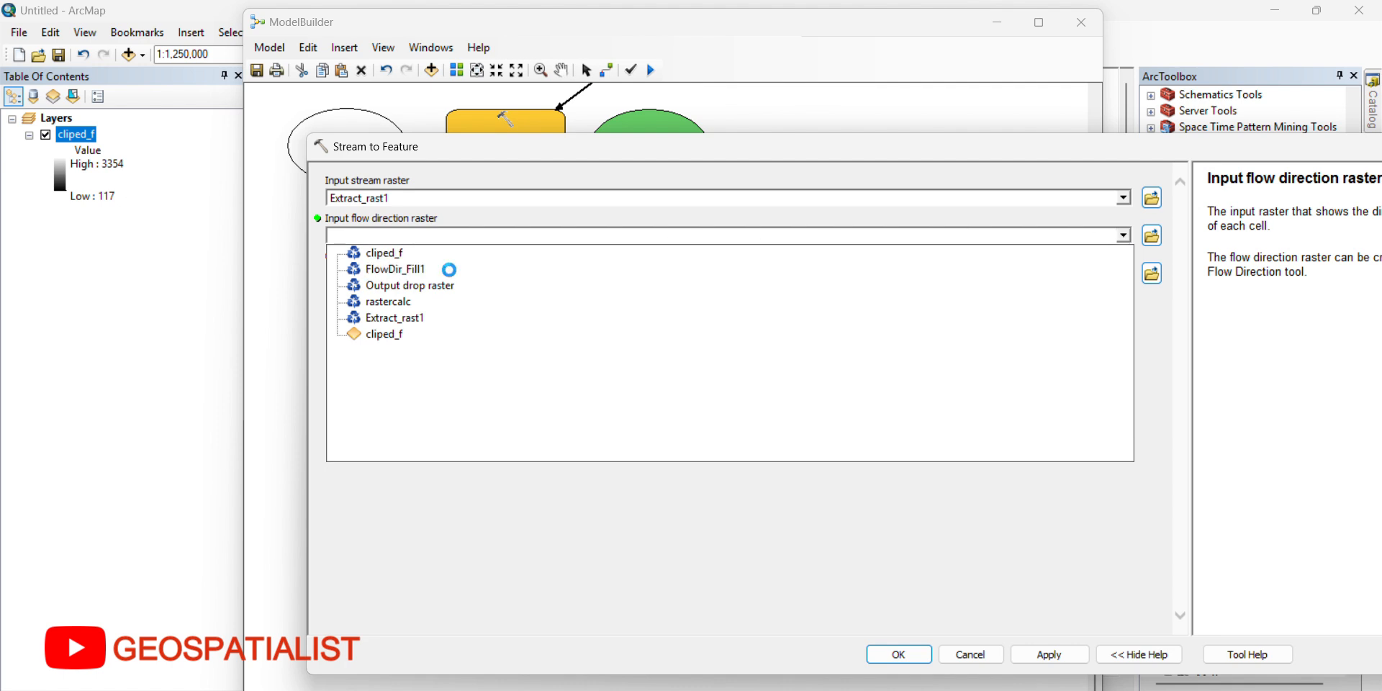
left_click(366, 268)
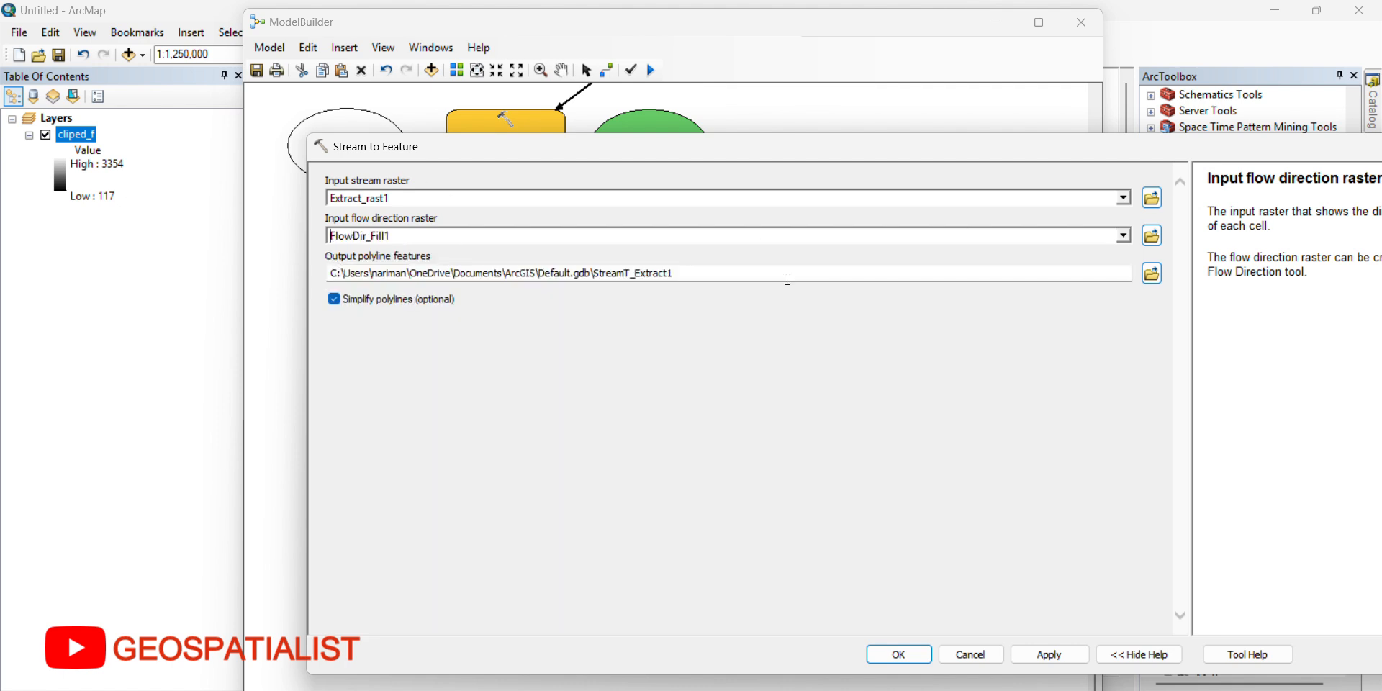
left_click(898, 654)
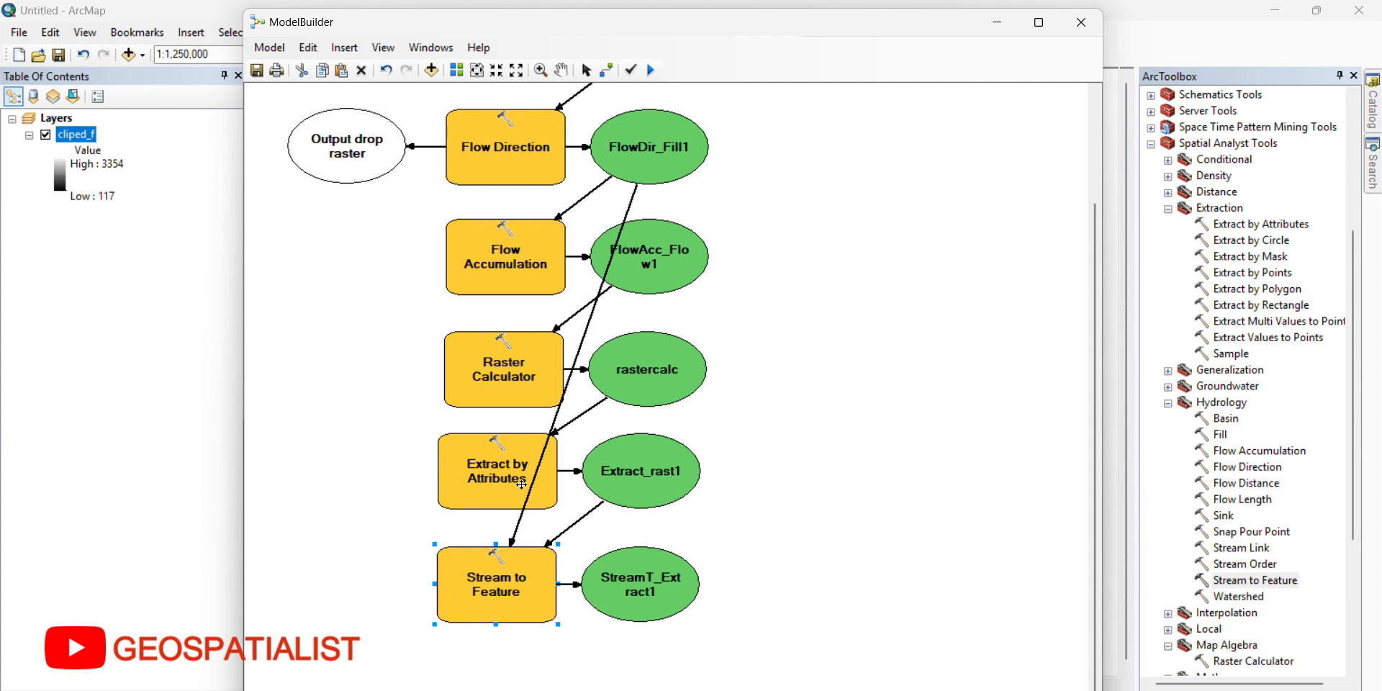
Step: Mark the Stream to Feature output to be added to the display and run the whole model
right_click(647, 574)
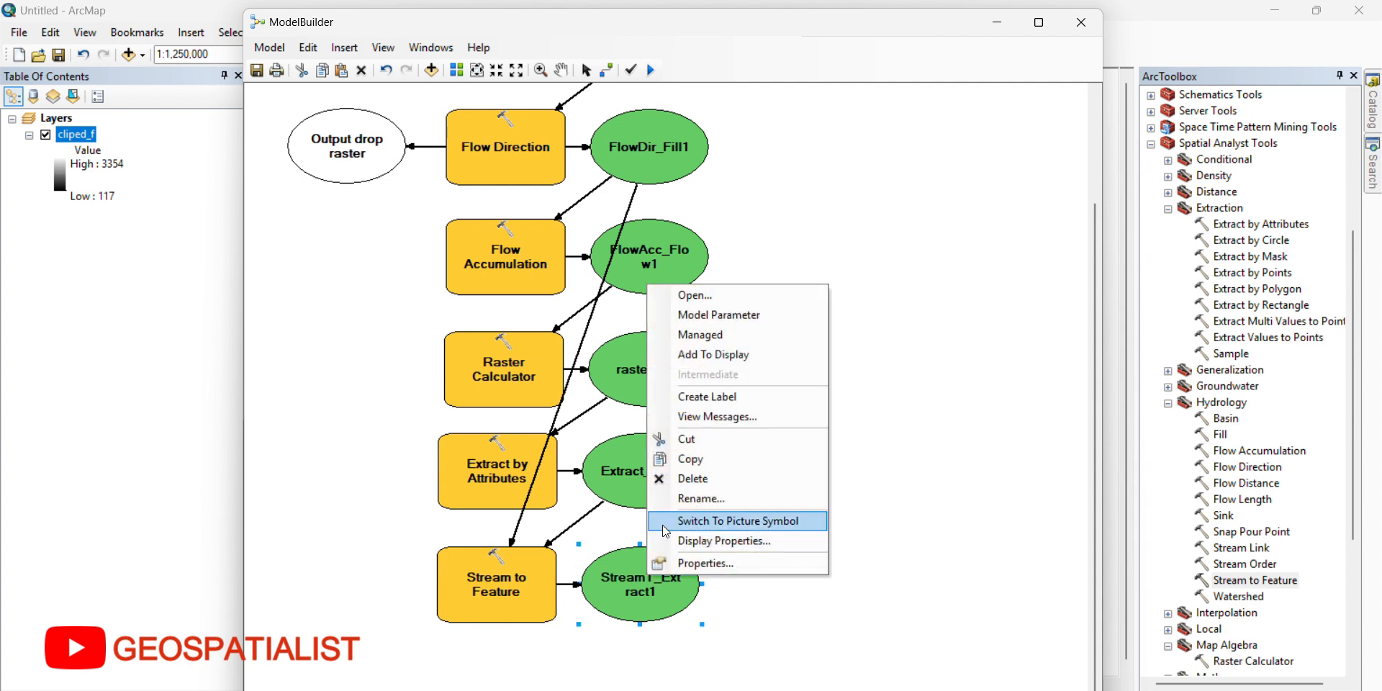
left_click(716, 354)
scroll(716, 361, "up", 1)
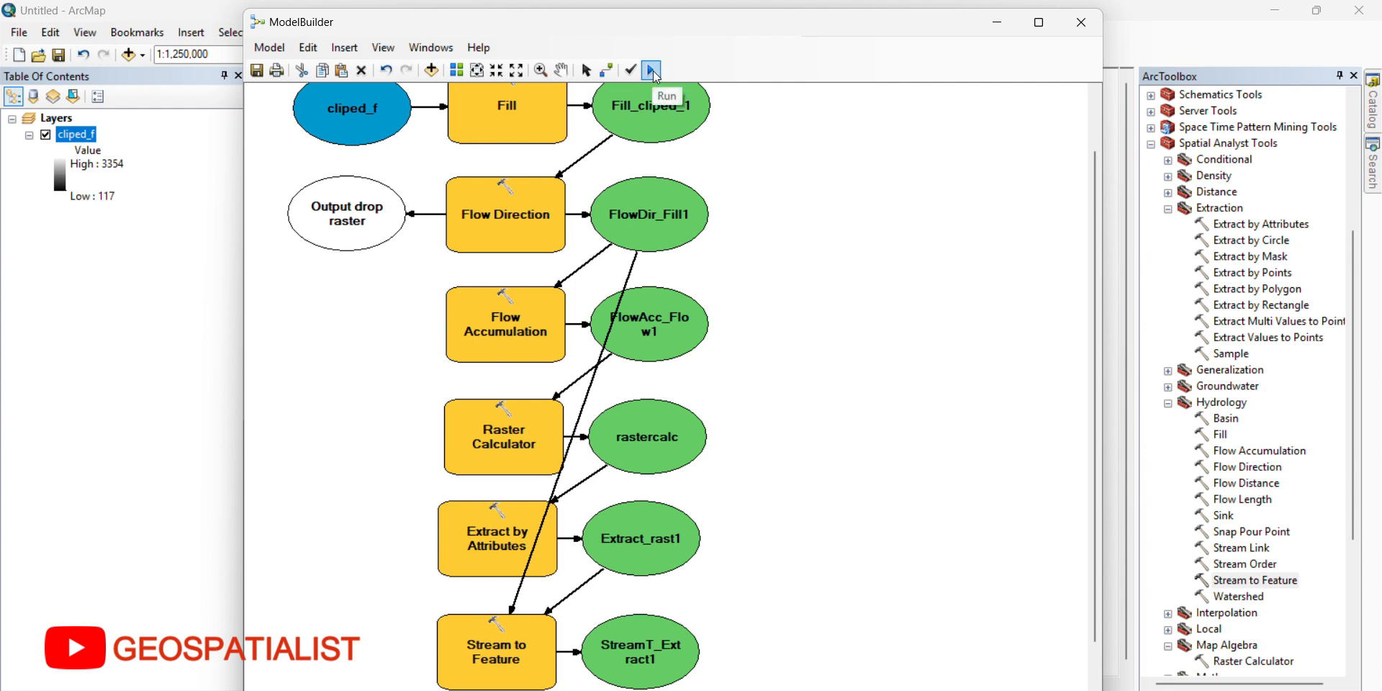
left_click(655, 72)
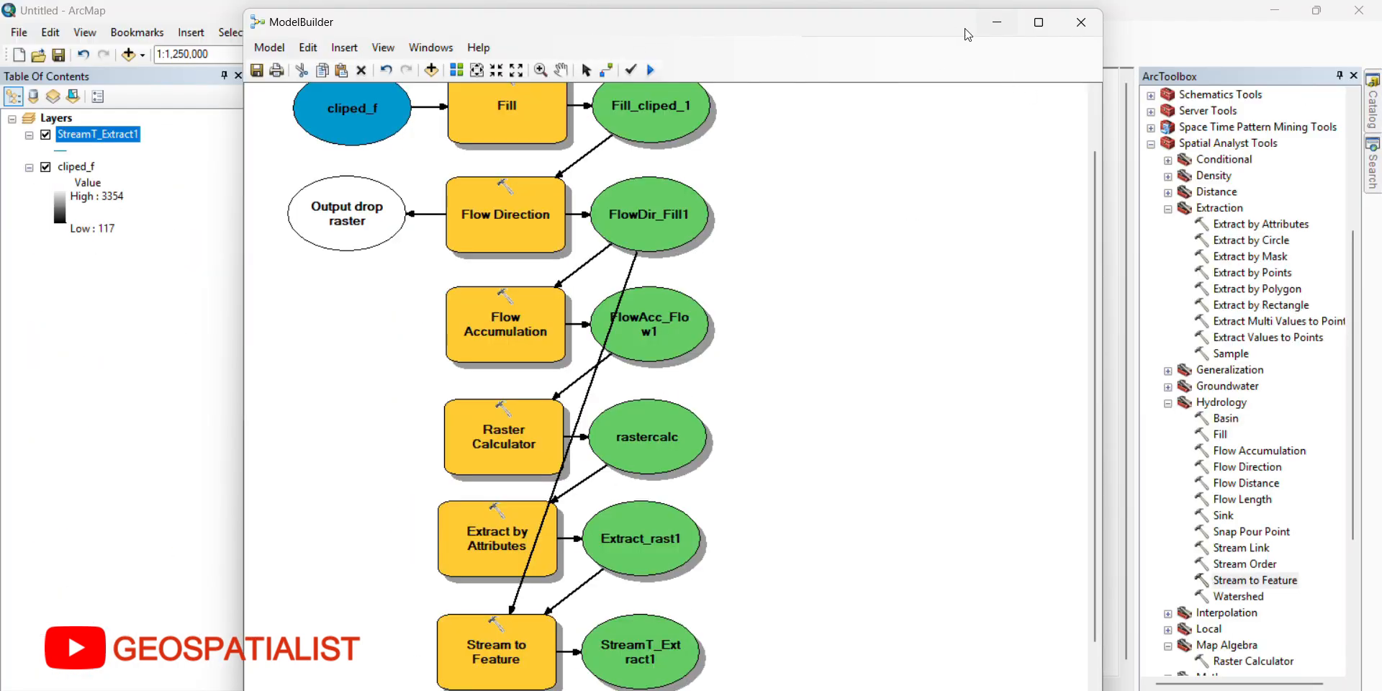
Step: Move the model window off the map and hide the cliped_f layer to view only the extracted streams
left_click_drag(964, 29, 976, 629)
scroll(837, 425, "up", 3)
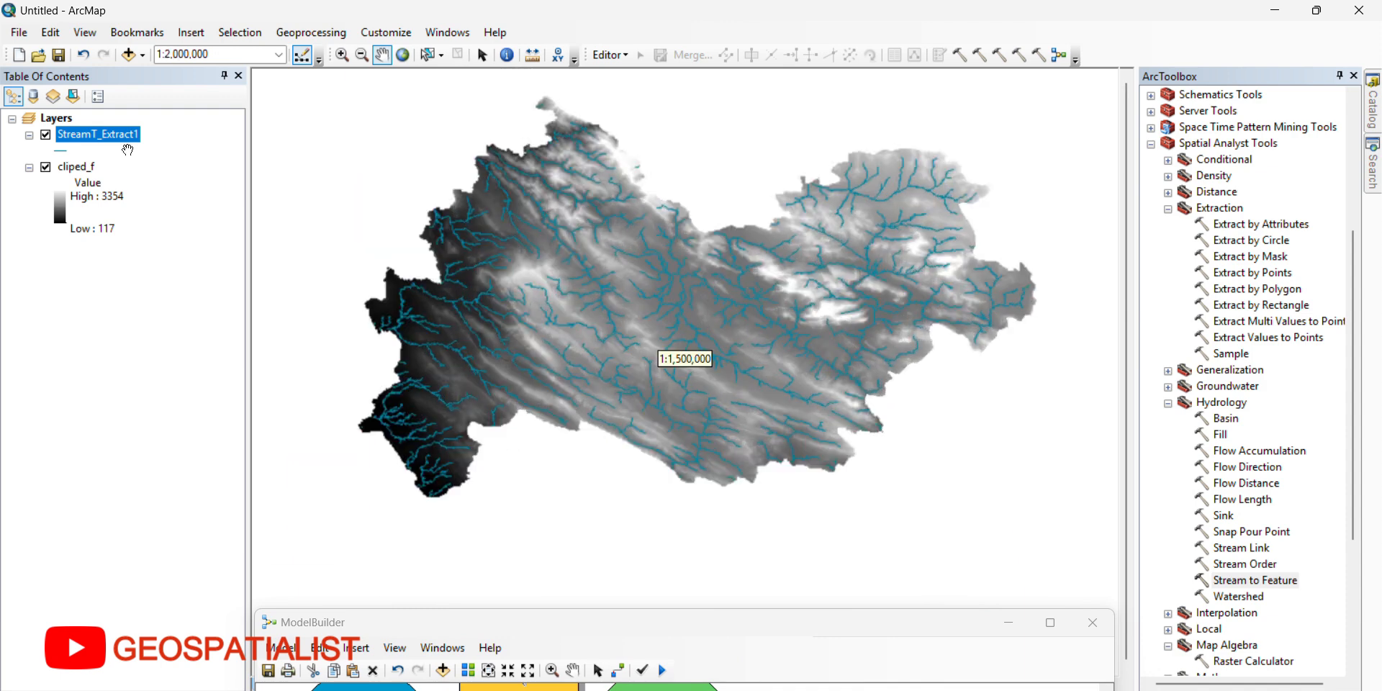
left_click(45, 167)
left_click_drag(753, 315, 709, 322)
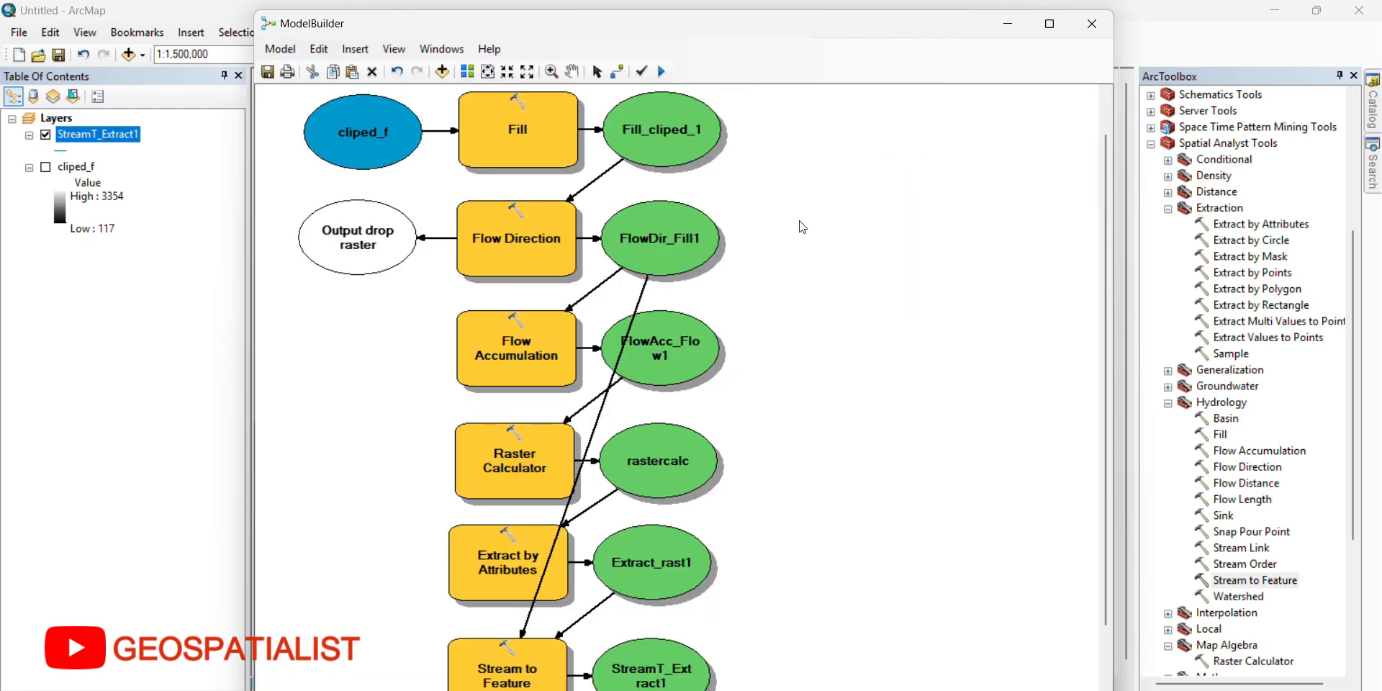
Step: Make the cliped_f input and the StreamT_Extract1 output model parameters and close the model window
right_click(369, 121)
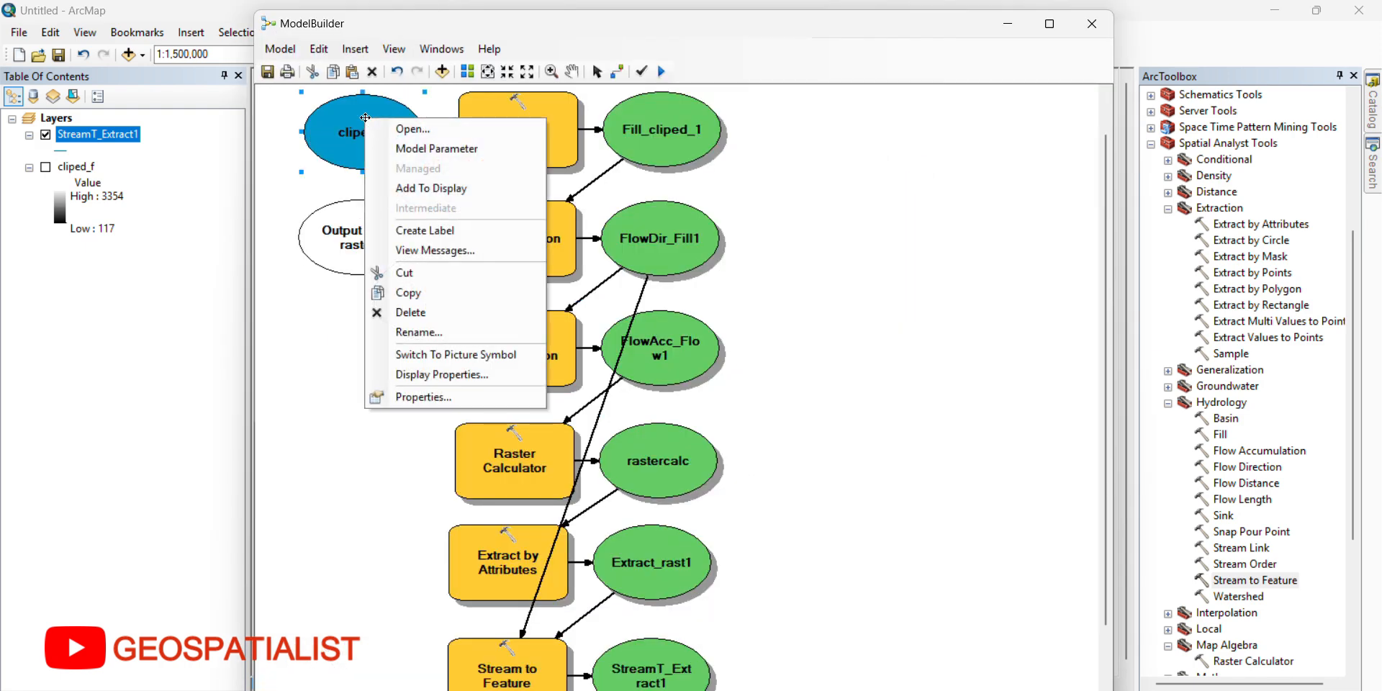
left_click(420, 148)
scroll(870, 493, "down", 1)
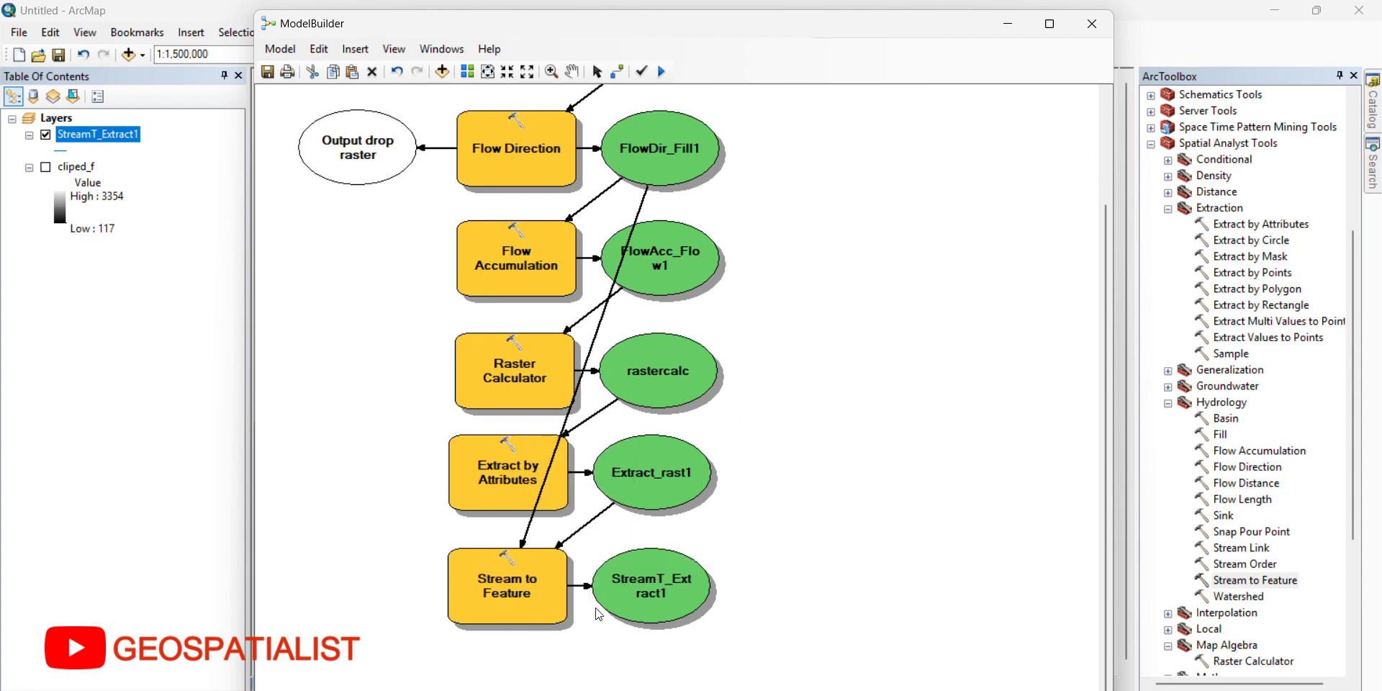
right_click(652, 602)
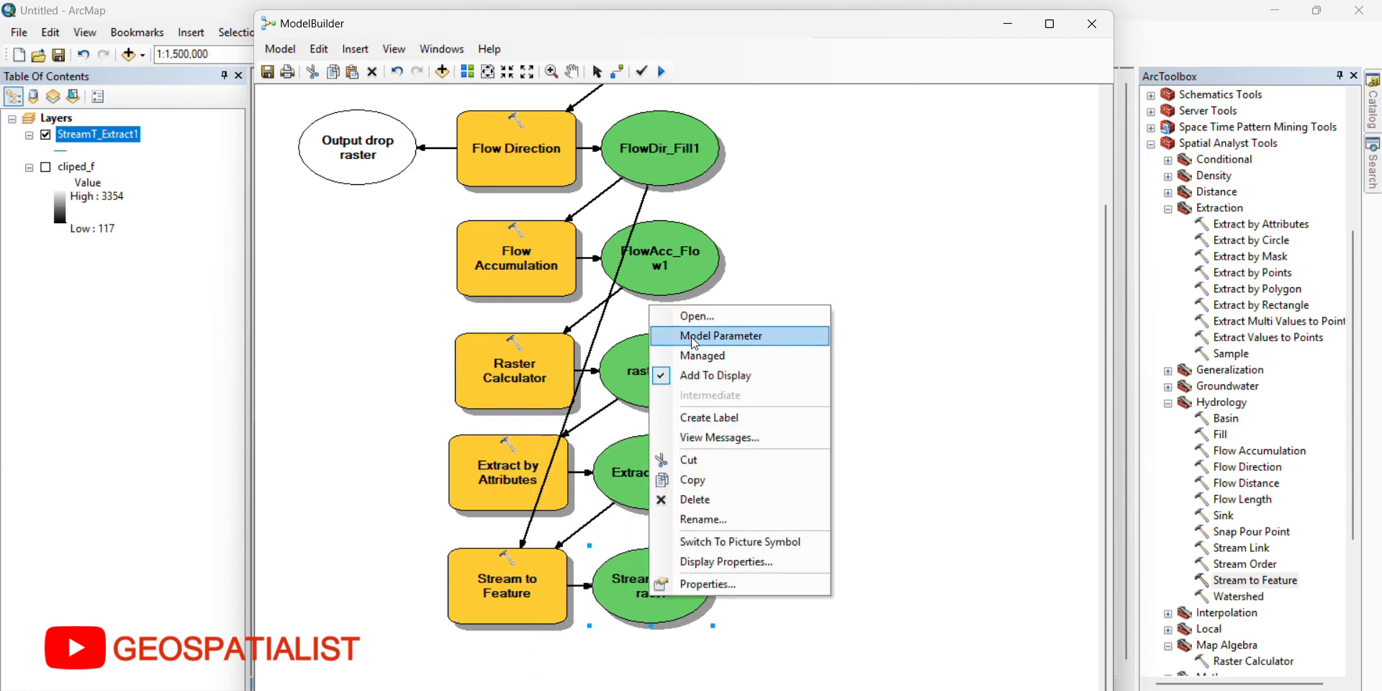
left_click(688, 336)
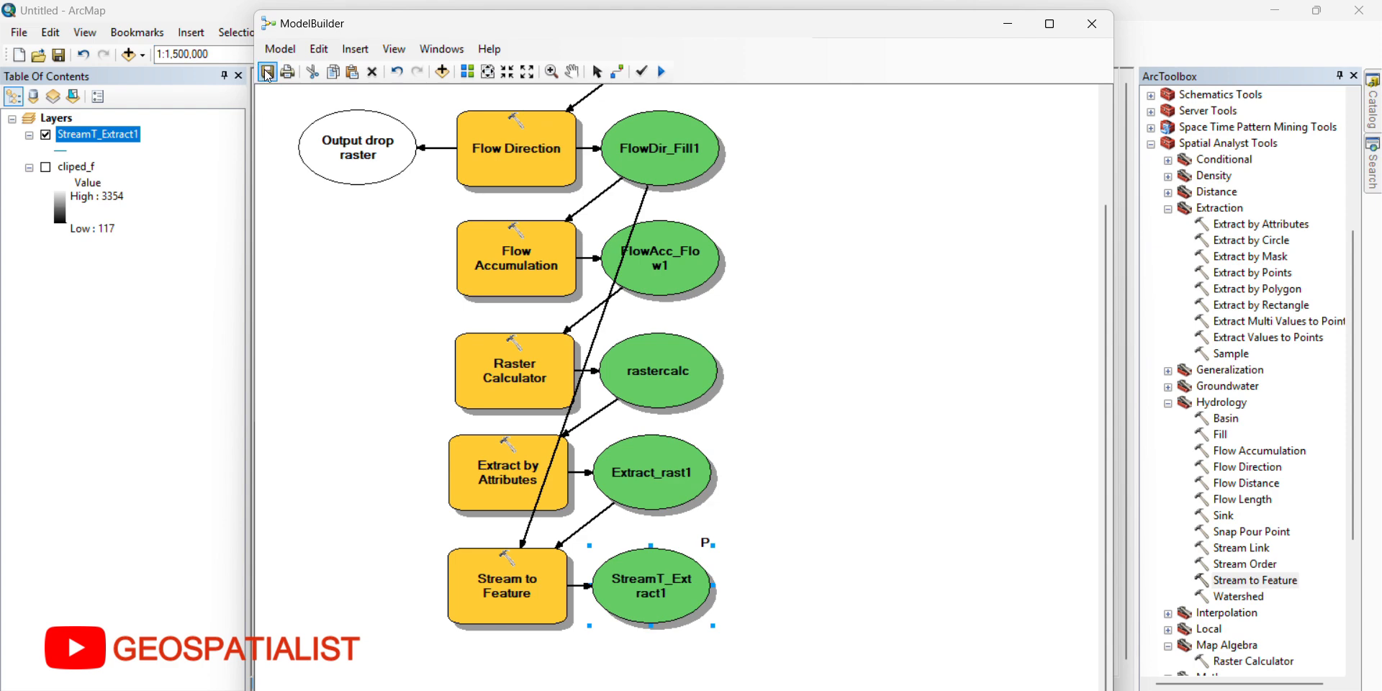
left_click(1095, 30)
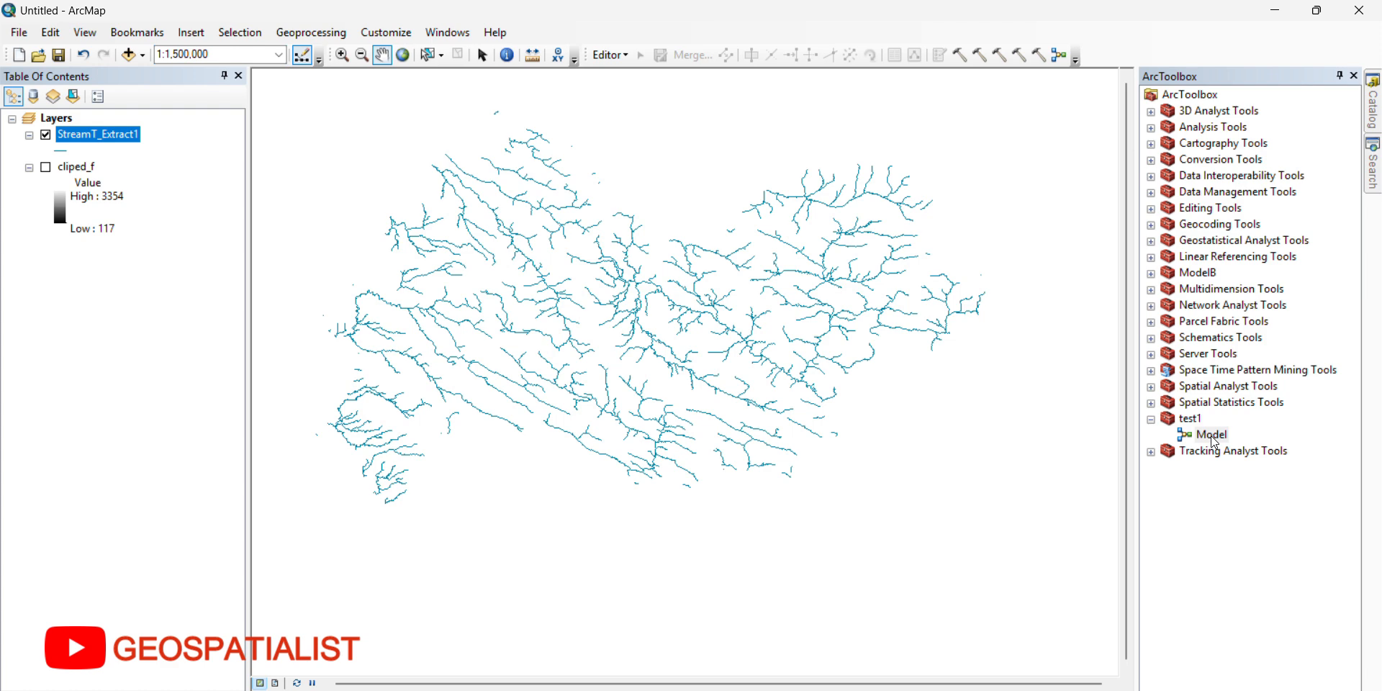
Step: Open the Model tool from the test1 toolbox and choose cliped_f as its input raster
double_click(1211, 436)
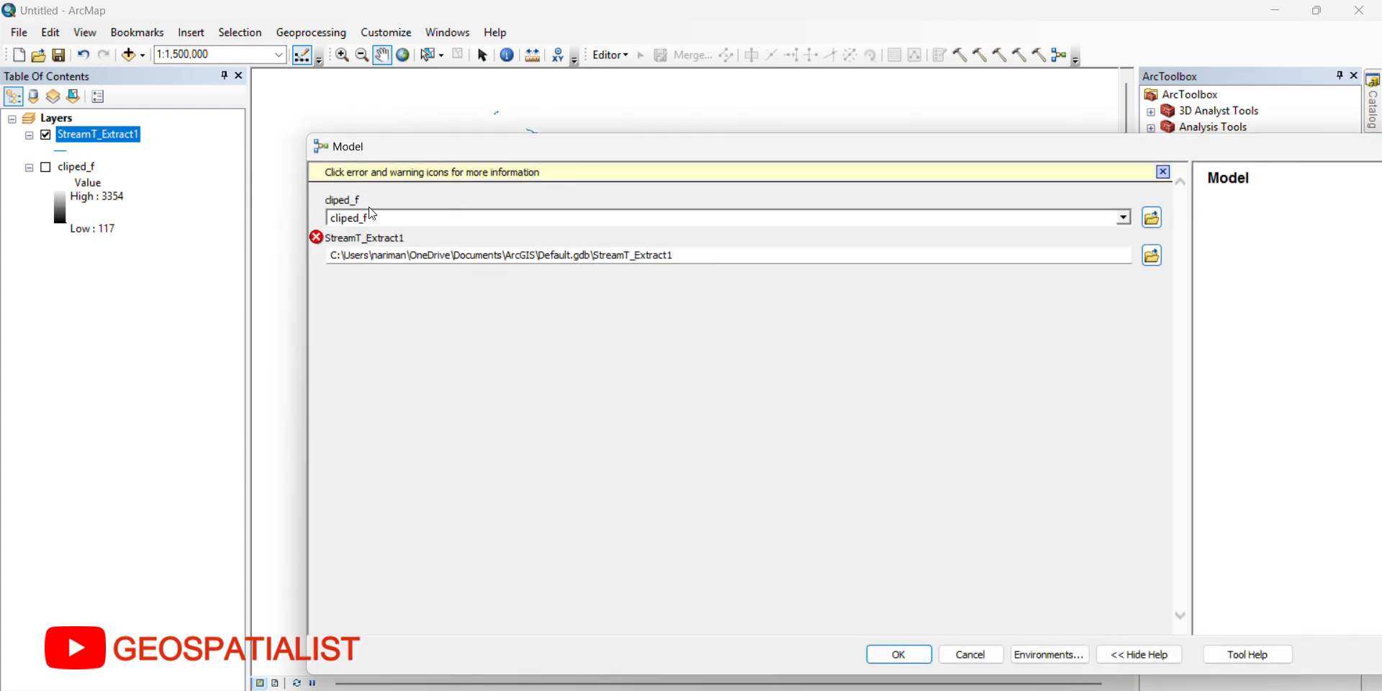
left_click_drag(1084, 150, 920, 144)
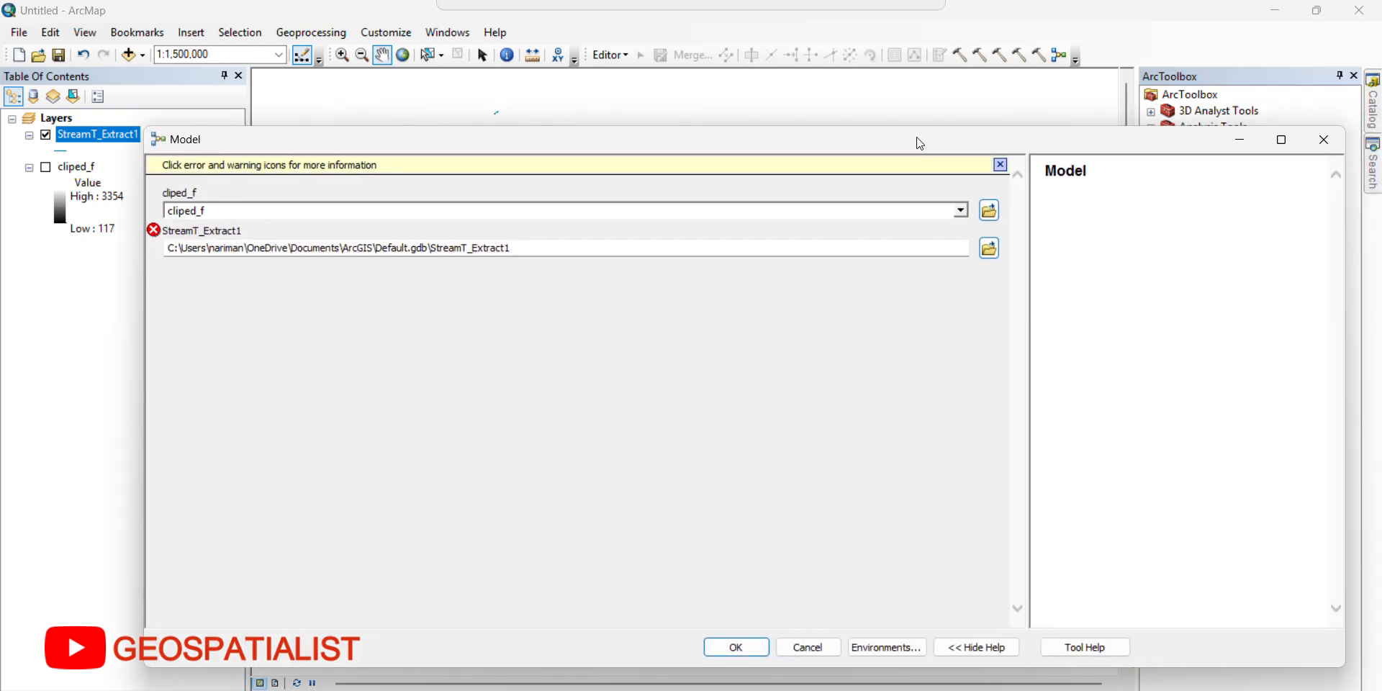
left_click(1001, 164)
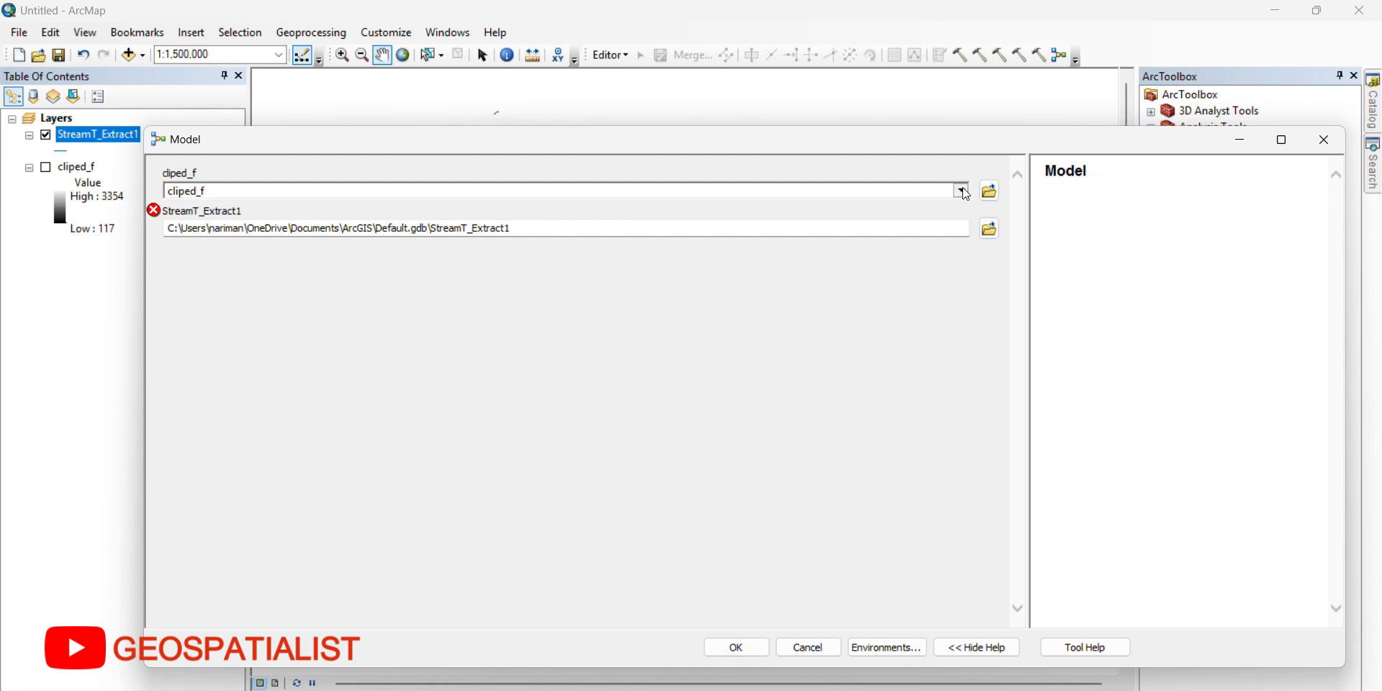
left_click(963, 191)
left_click(215, 210)
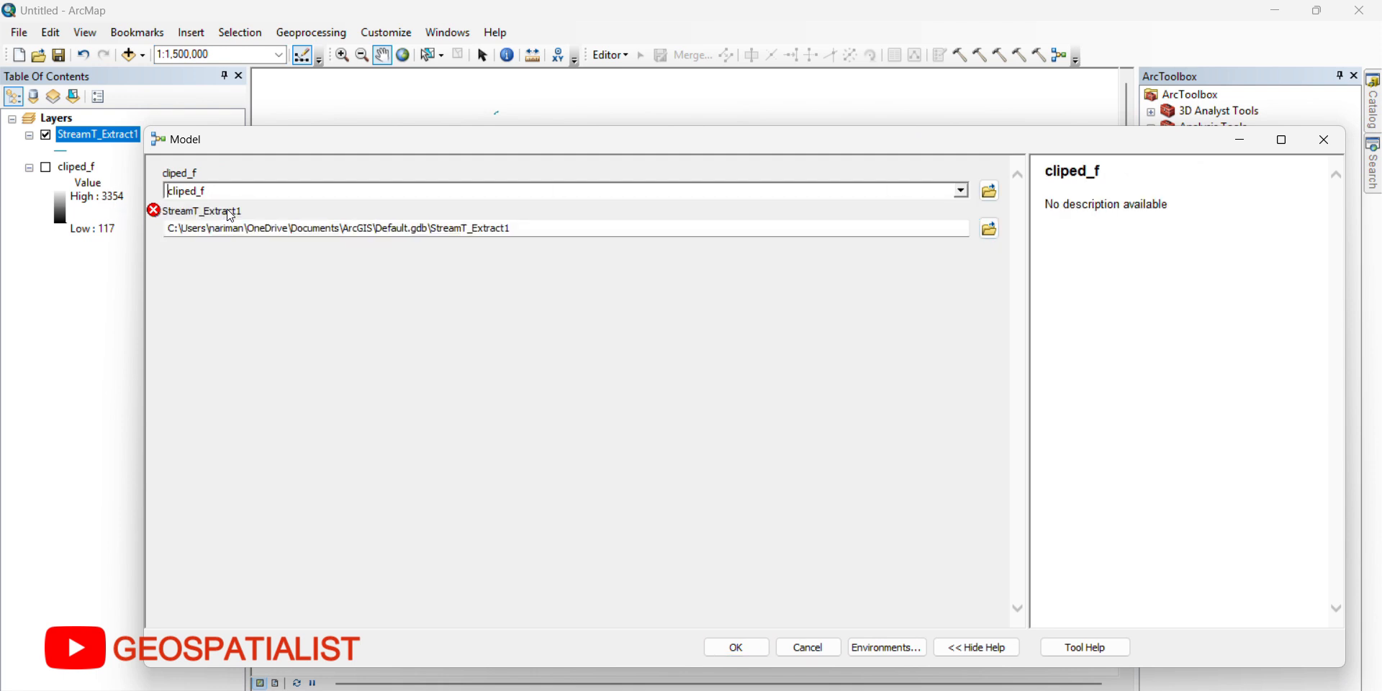
Step: Name the model tool's output StreamT_Extract111 in Default.gdb and run the tool
left_click(548, 231)
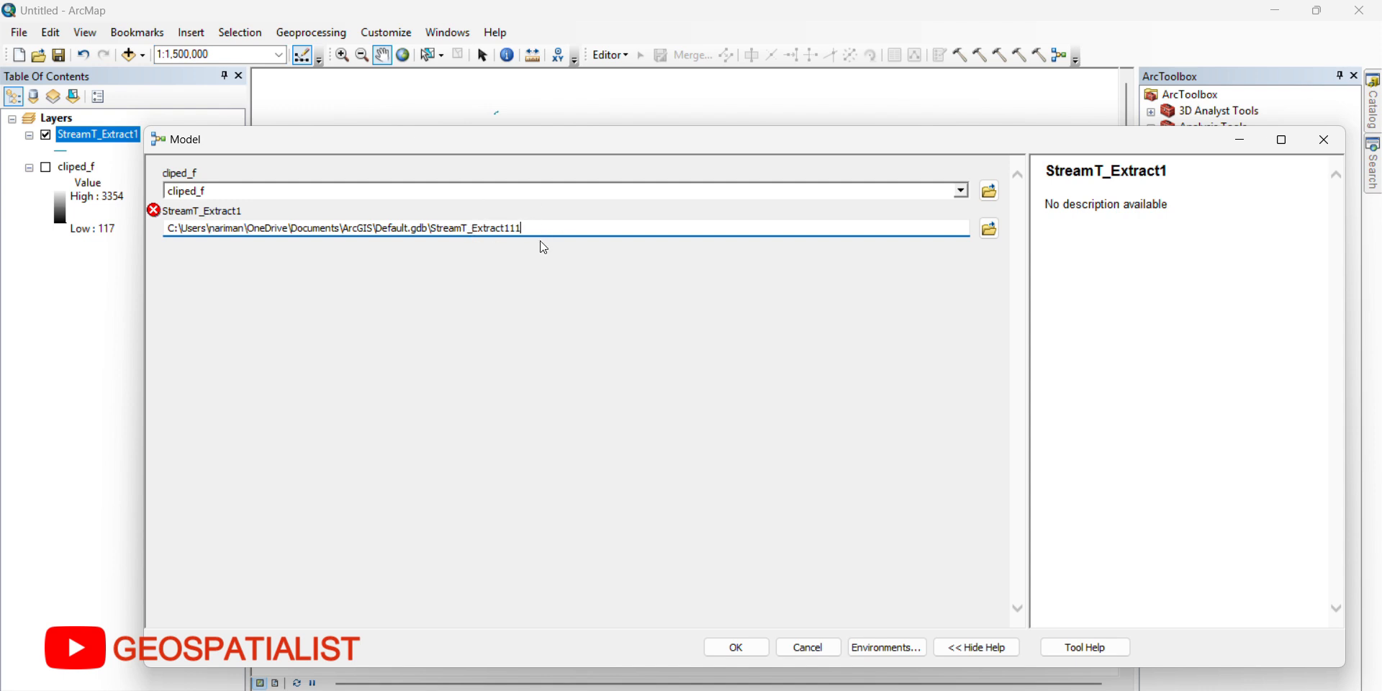
left_click(472, 192)
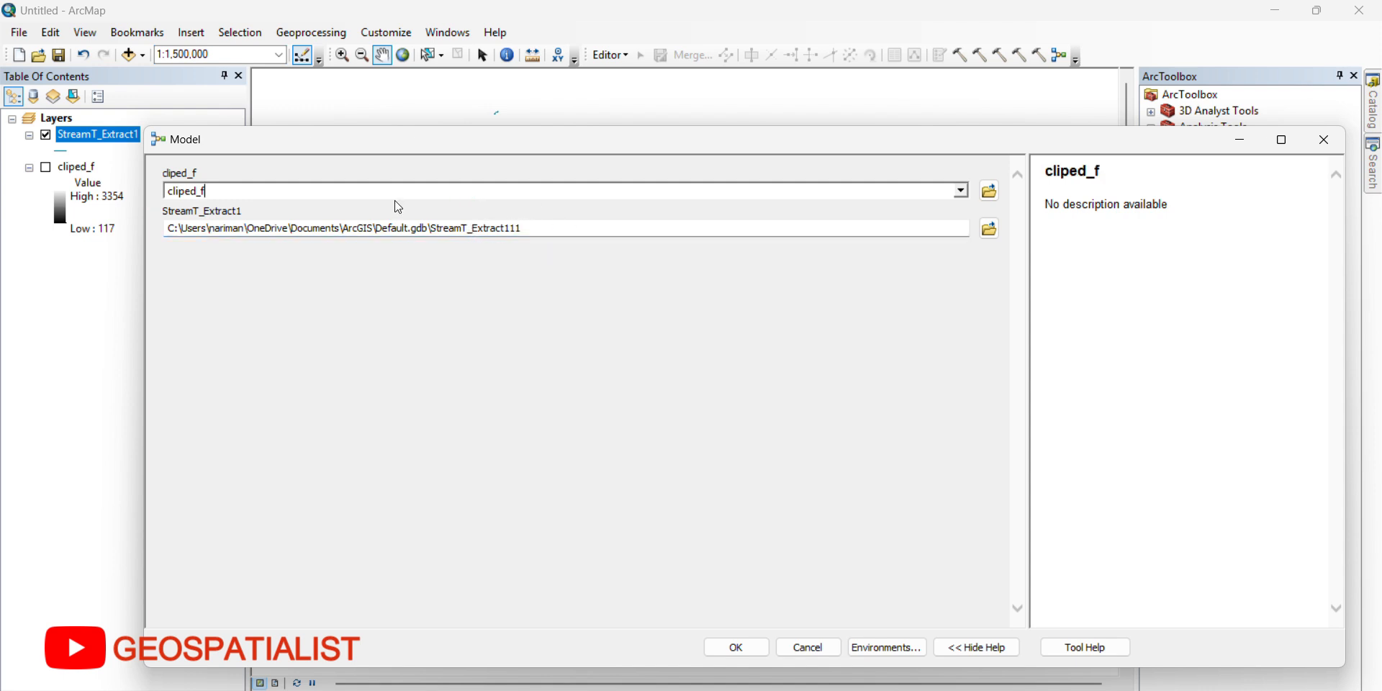
left_click_drag(793, 145, 850, 147)
left_click(793, 650)
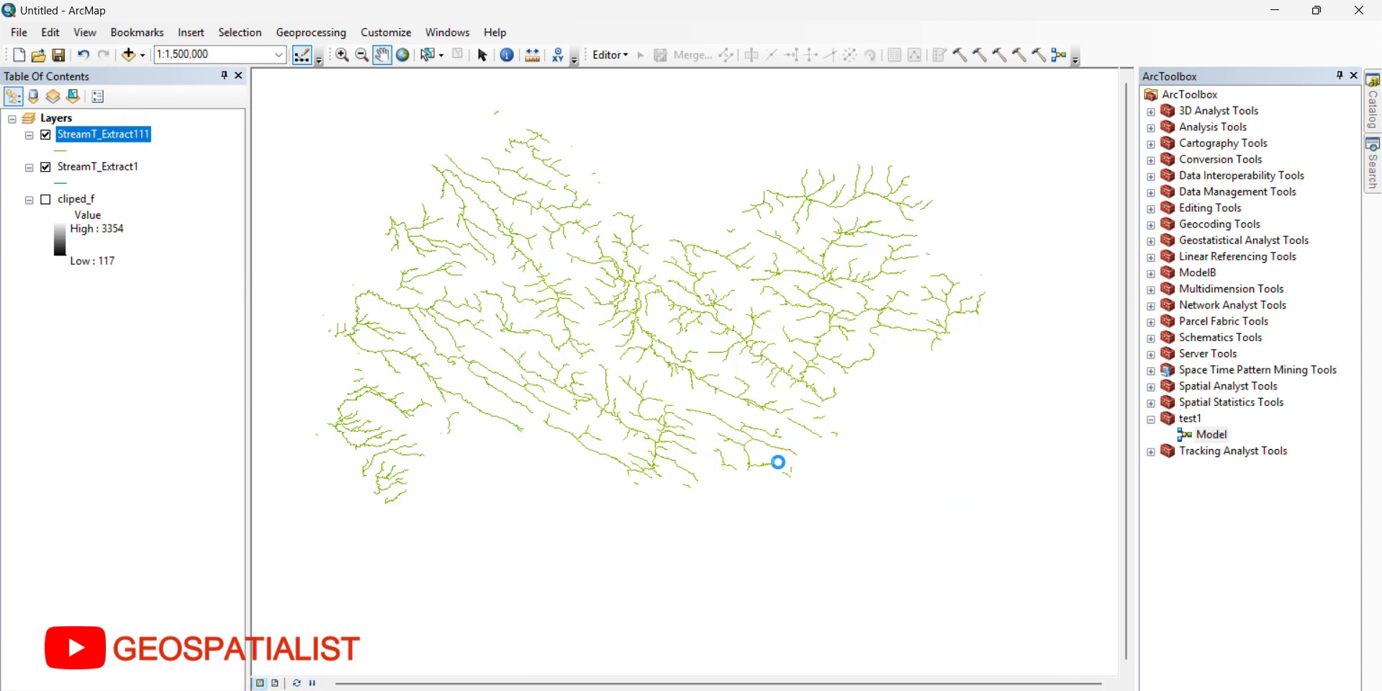
Step: Toggle the visibility of the StreamT_Extract111 layer to compare it with StreamT_Extract1
left_click(46, 136)
left_click(46, 135)
left_click(46, 135)
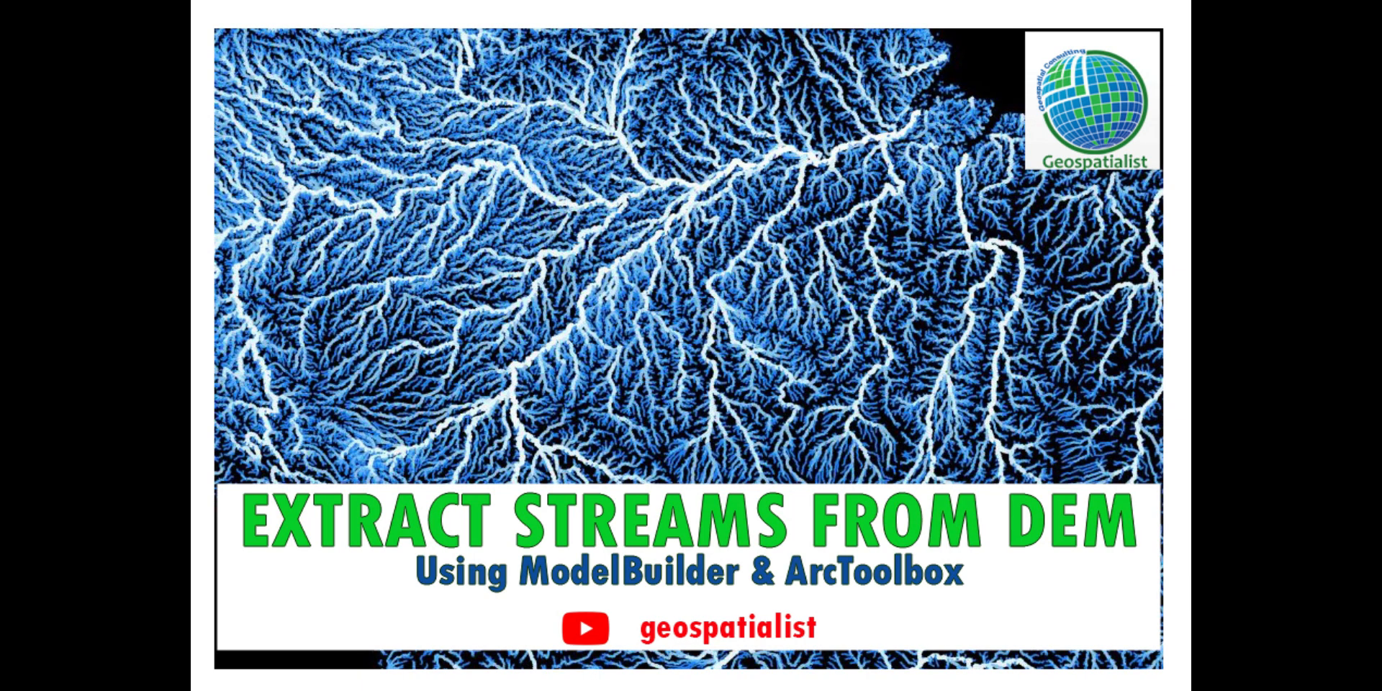